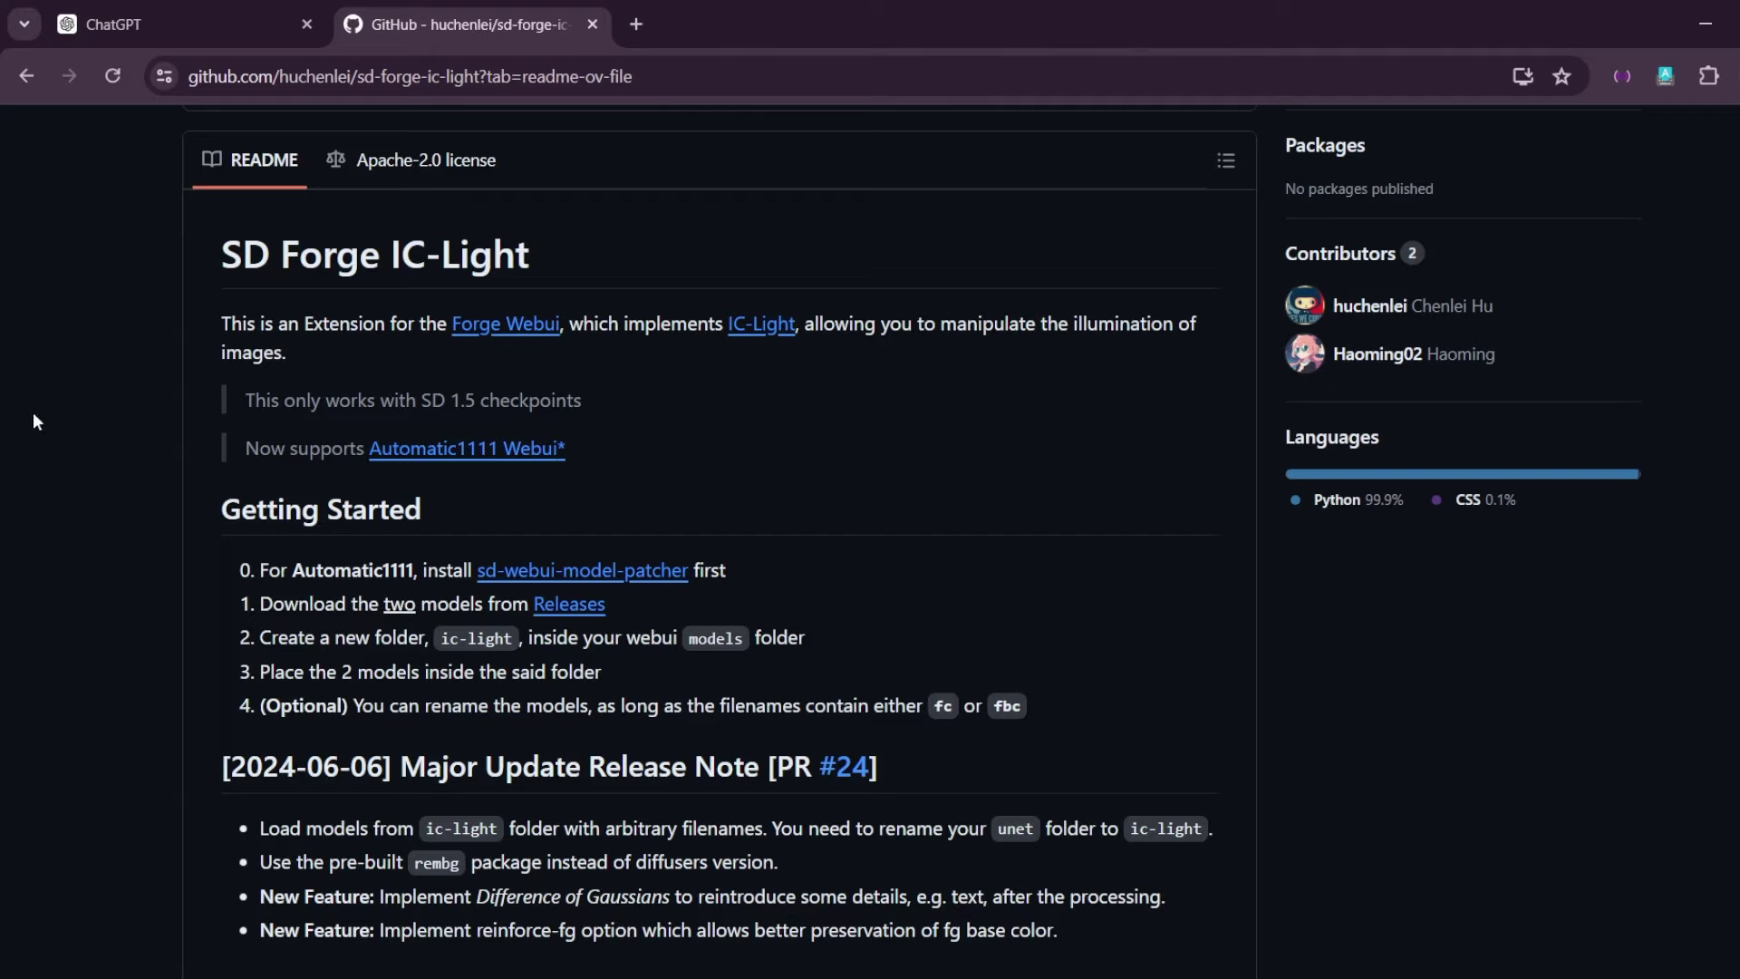
# Step: Read the IC-Light README title, the Automatic1111 support note and the Getting Started prerequisite
pyautogui.moveTo(229, 254); pyautogui.dragTo(523, 254)
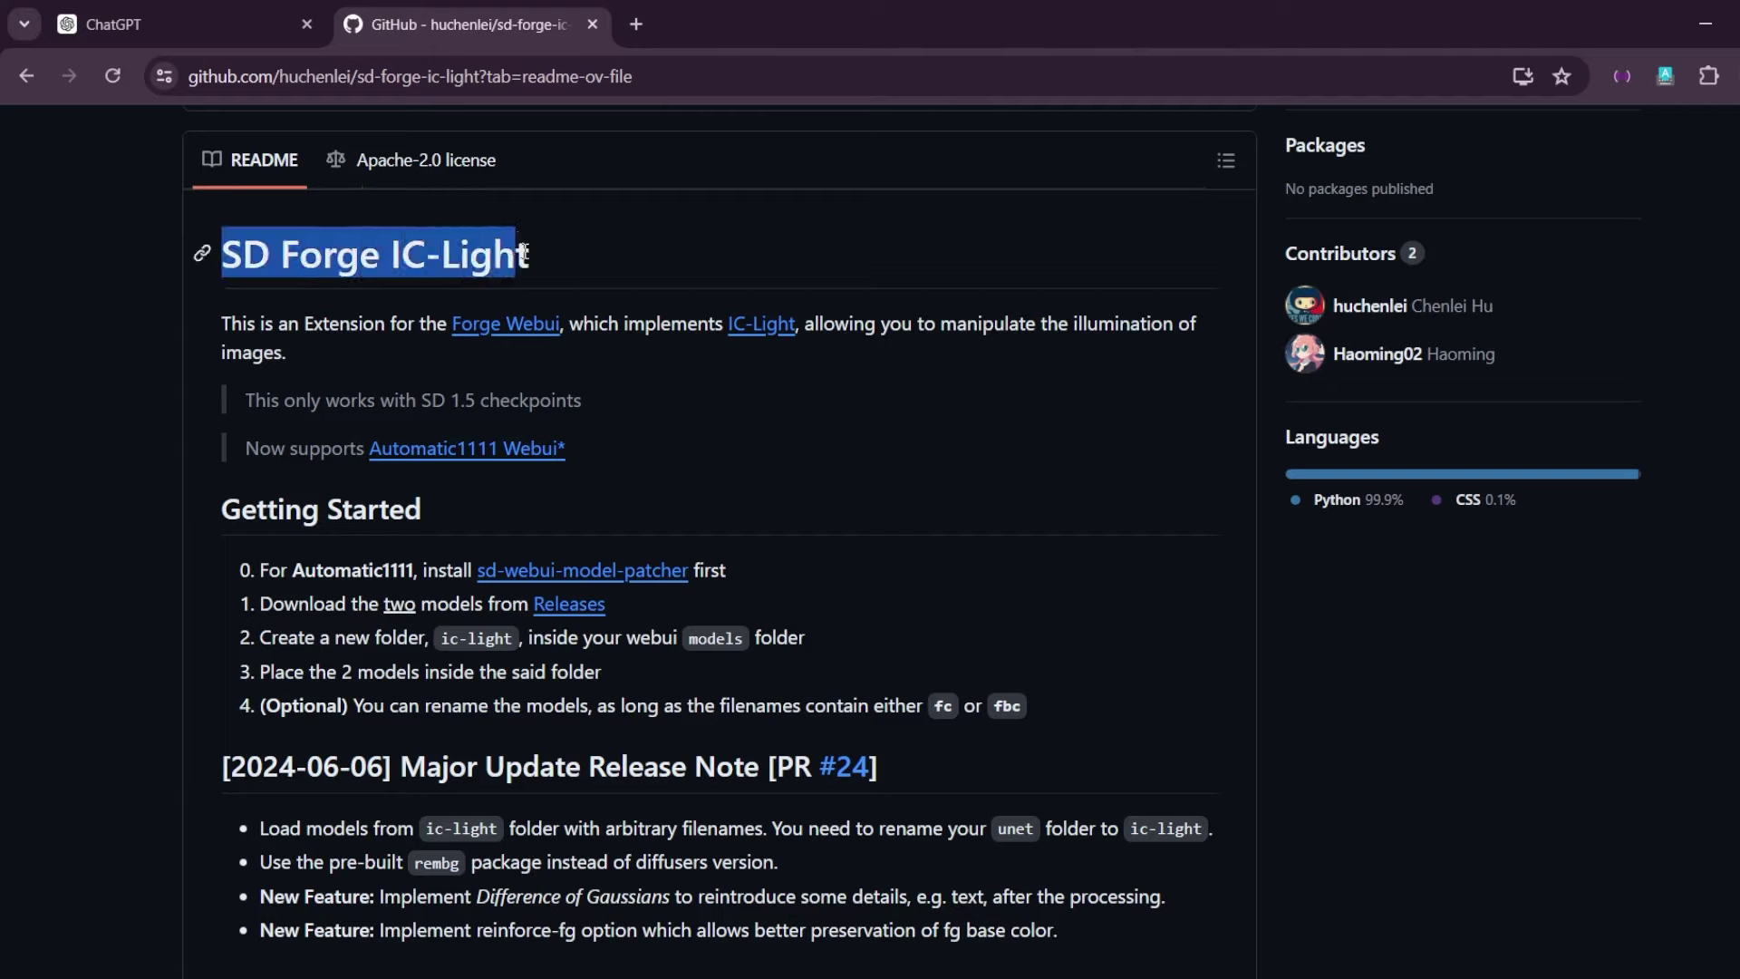
pyautogui.click(529, 254)
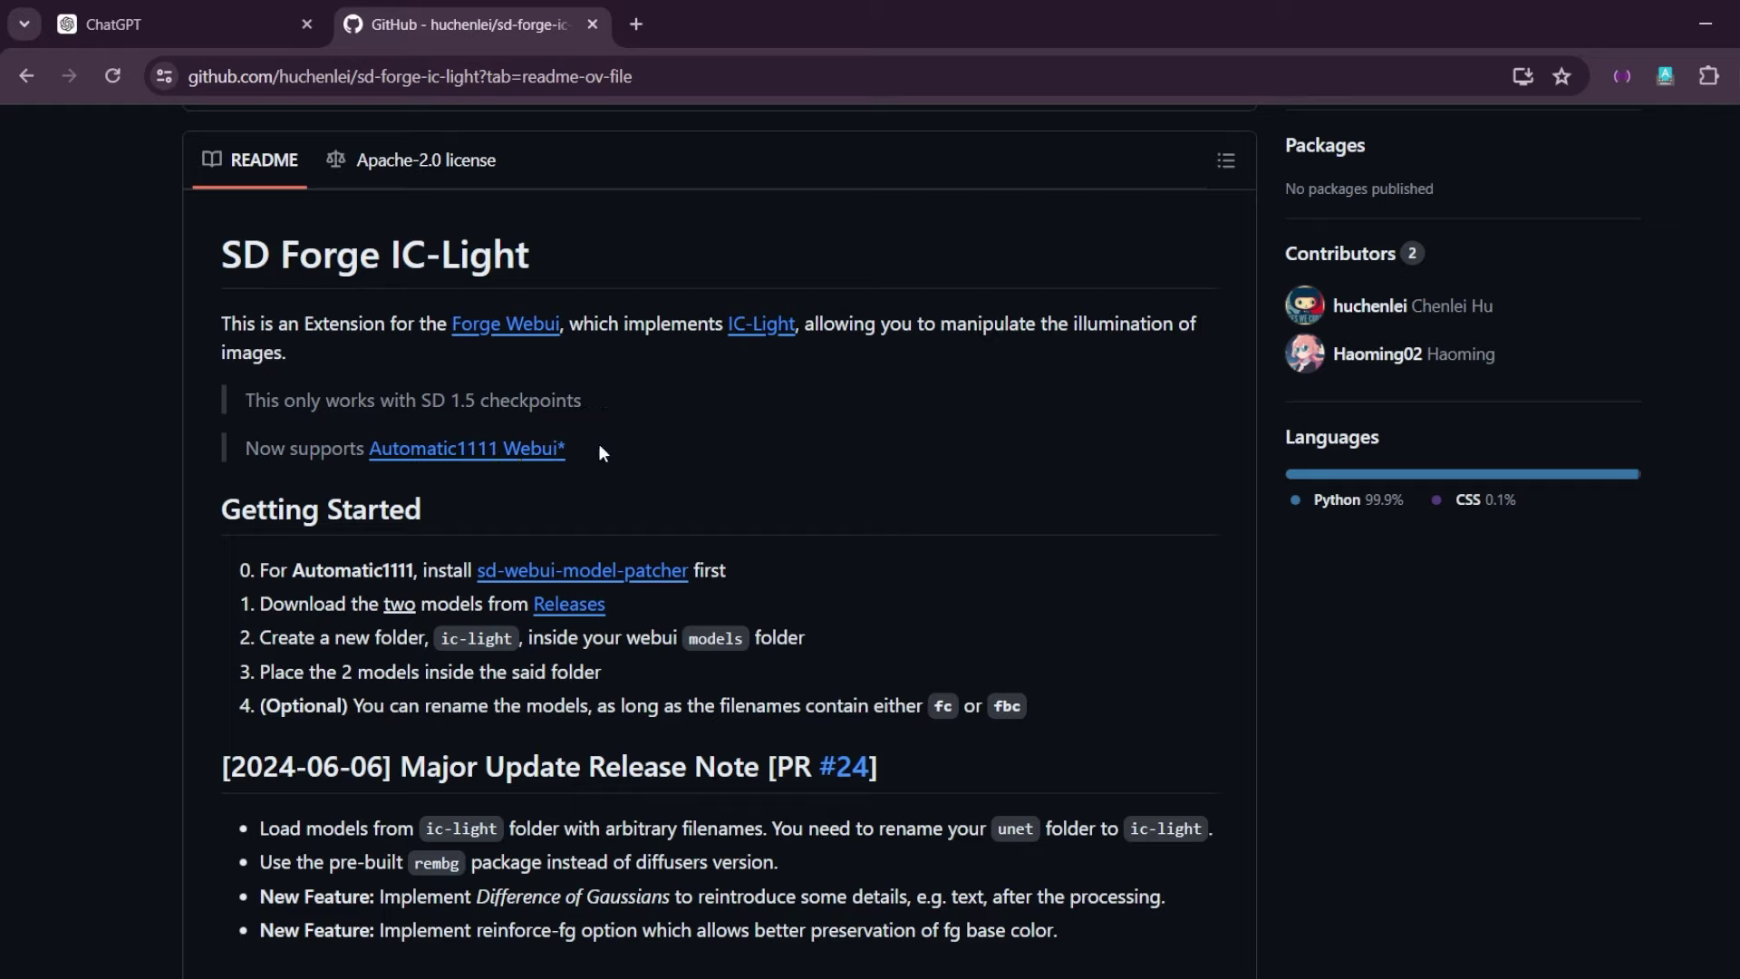
pyautogui.moveTo(598, 451); pyautogui.dragTo(375, 448)
pyautogui.click(570, 437)
pyautogui.moveTo(666, 447); pyautogui.dragTo(776, 575)
pyautogui.click(777, 575)
pyautogui.moveTo(695, 567); pyautogui.dragTo(479, 559)
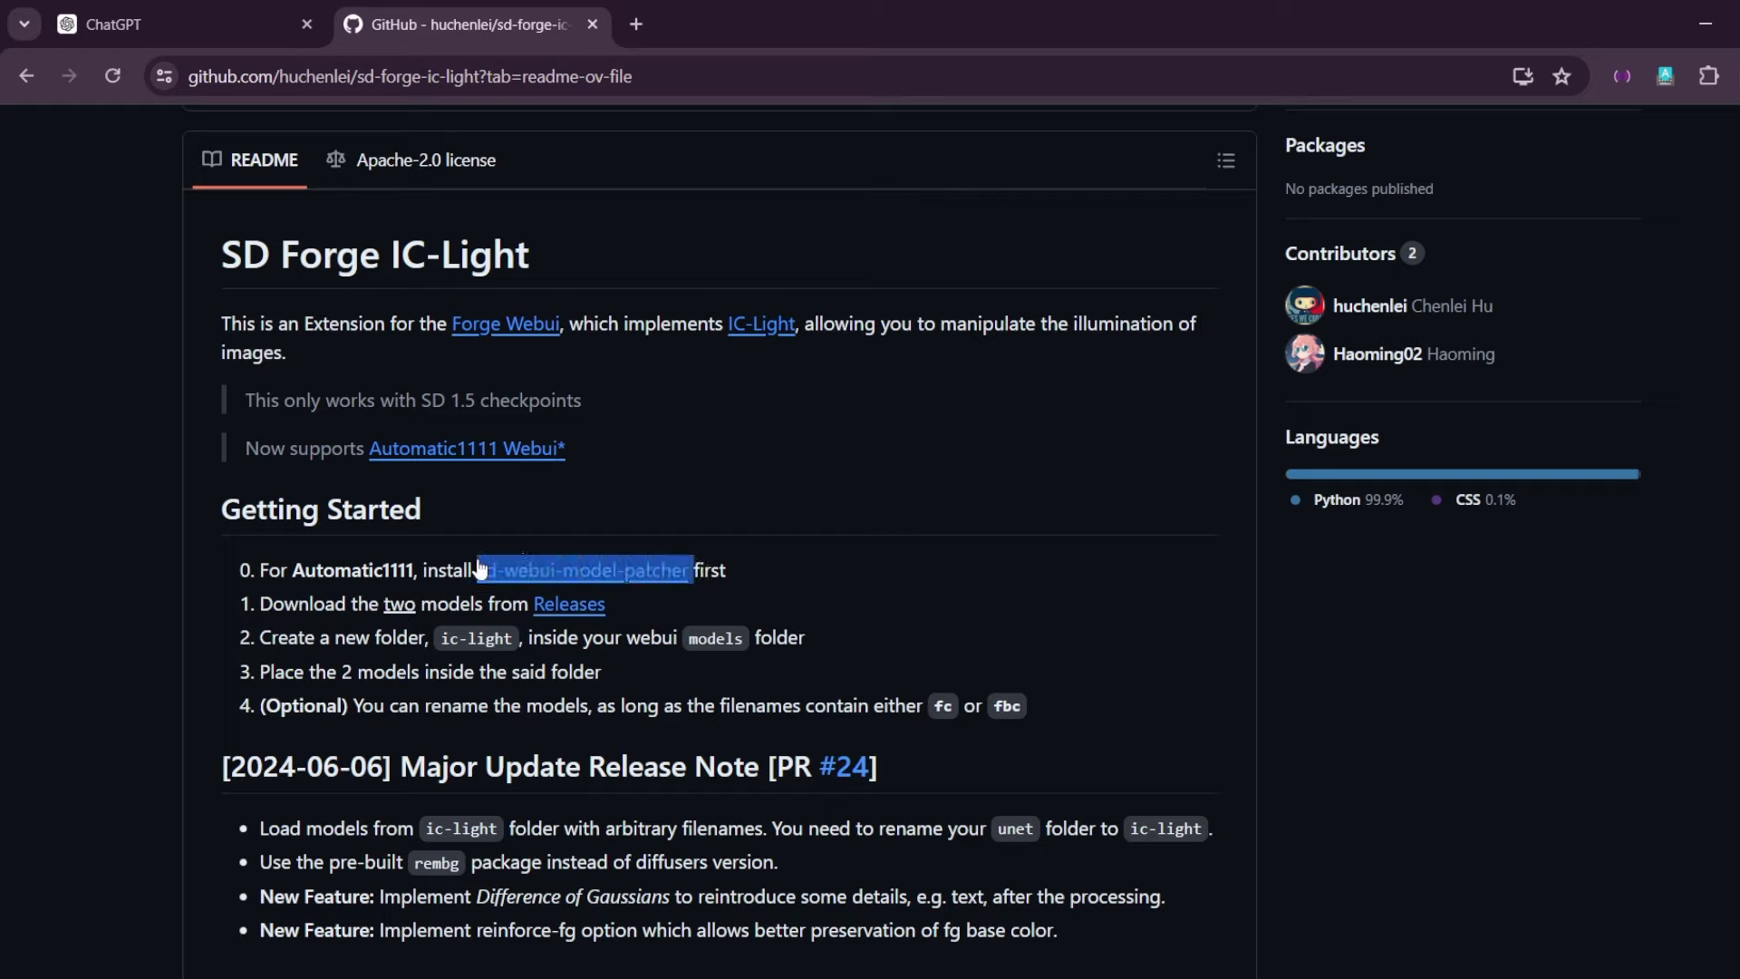
pyautogui.click(859, 603)
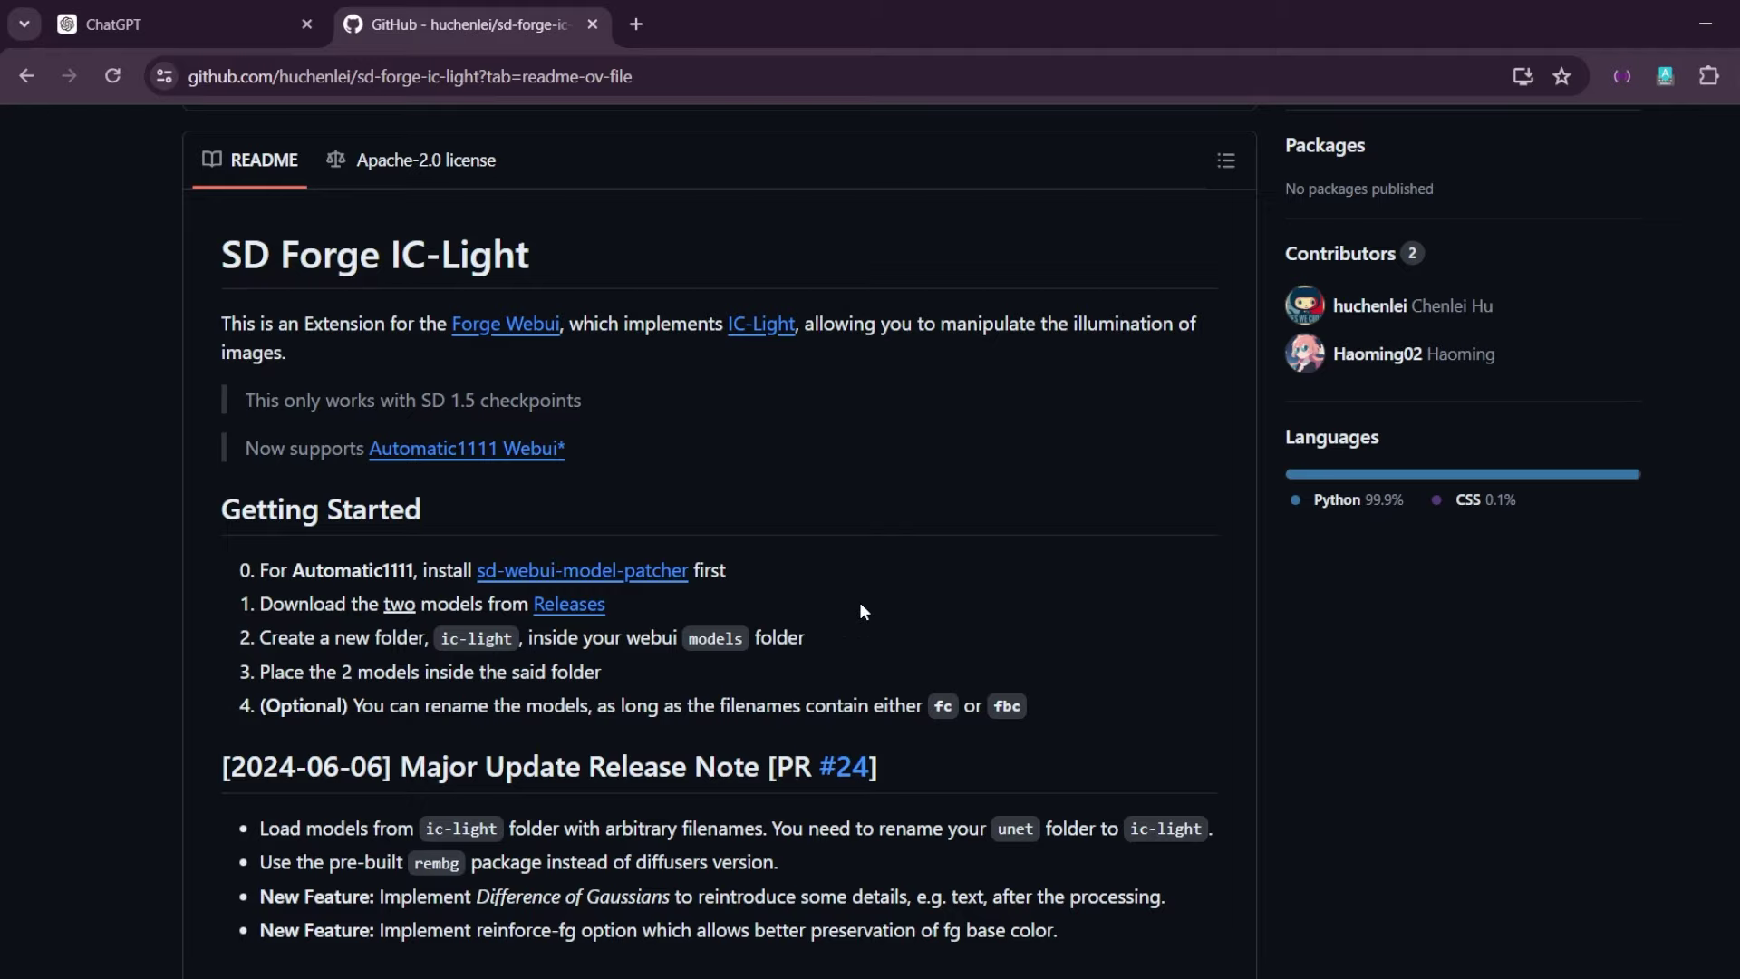
# Step: Follow the sd-webui-model-patcher link in Getting Started step 0
pyautogui.scroll(-5, 861, 610)
pyautogui.scroll(2, 861, 610)
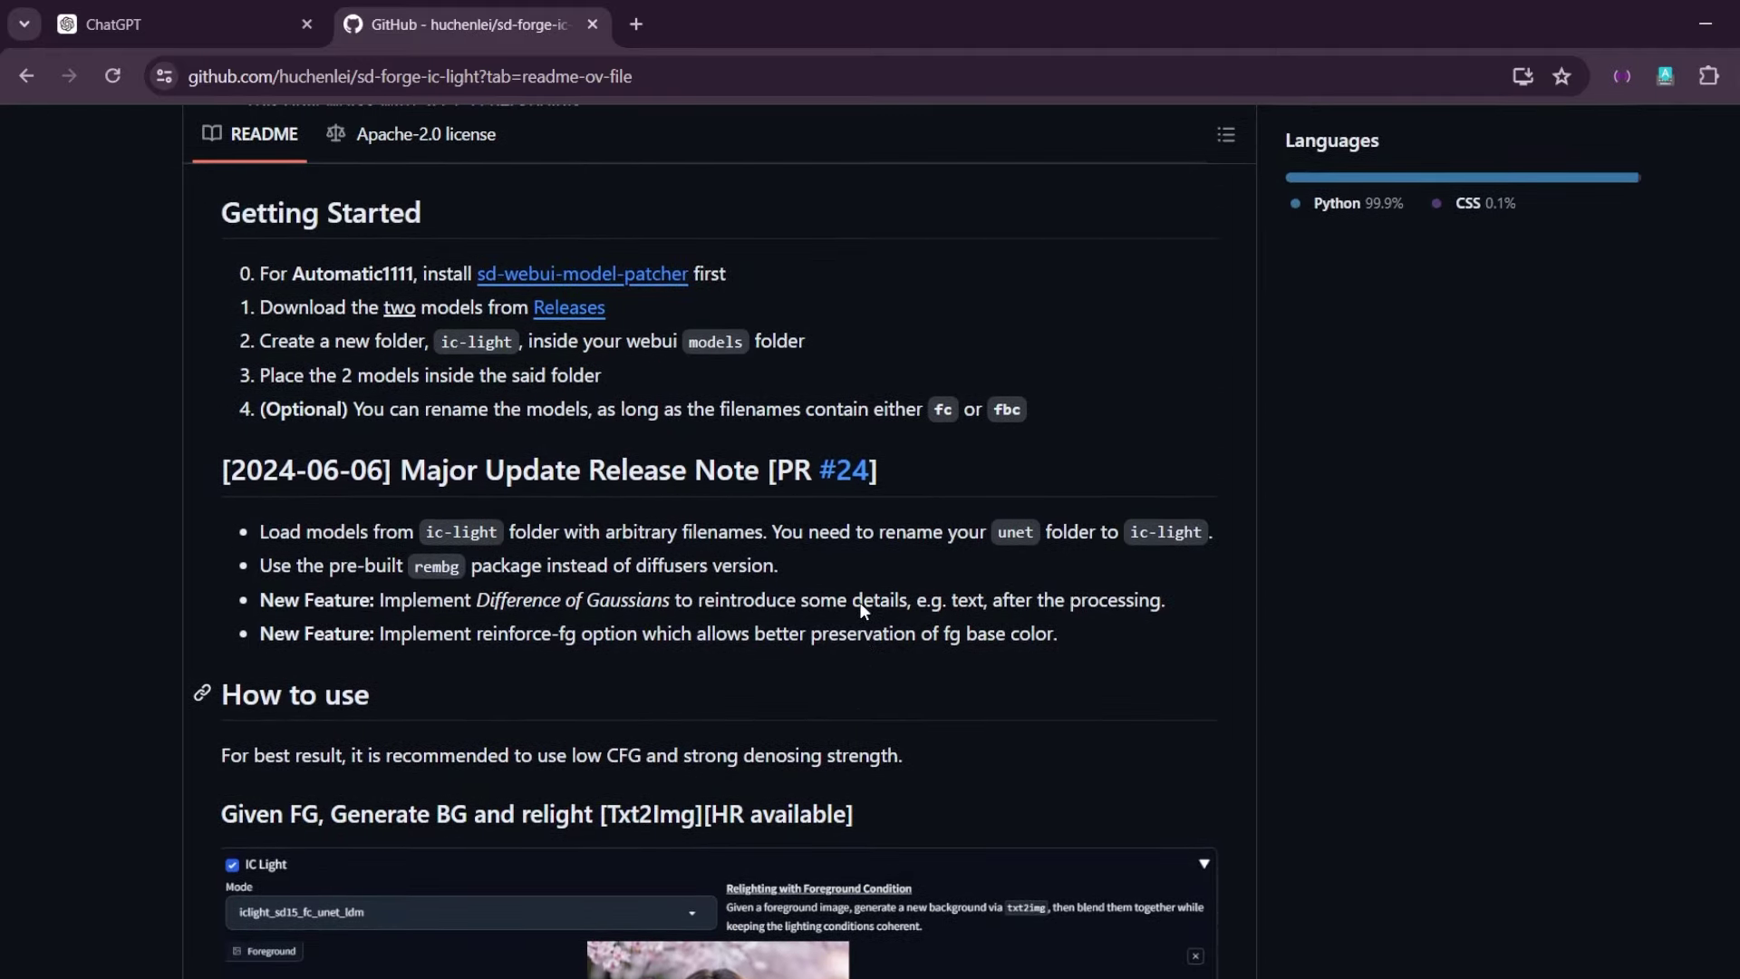
pyautogui.scroll(4, 861, 609)
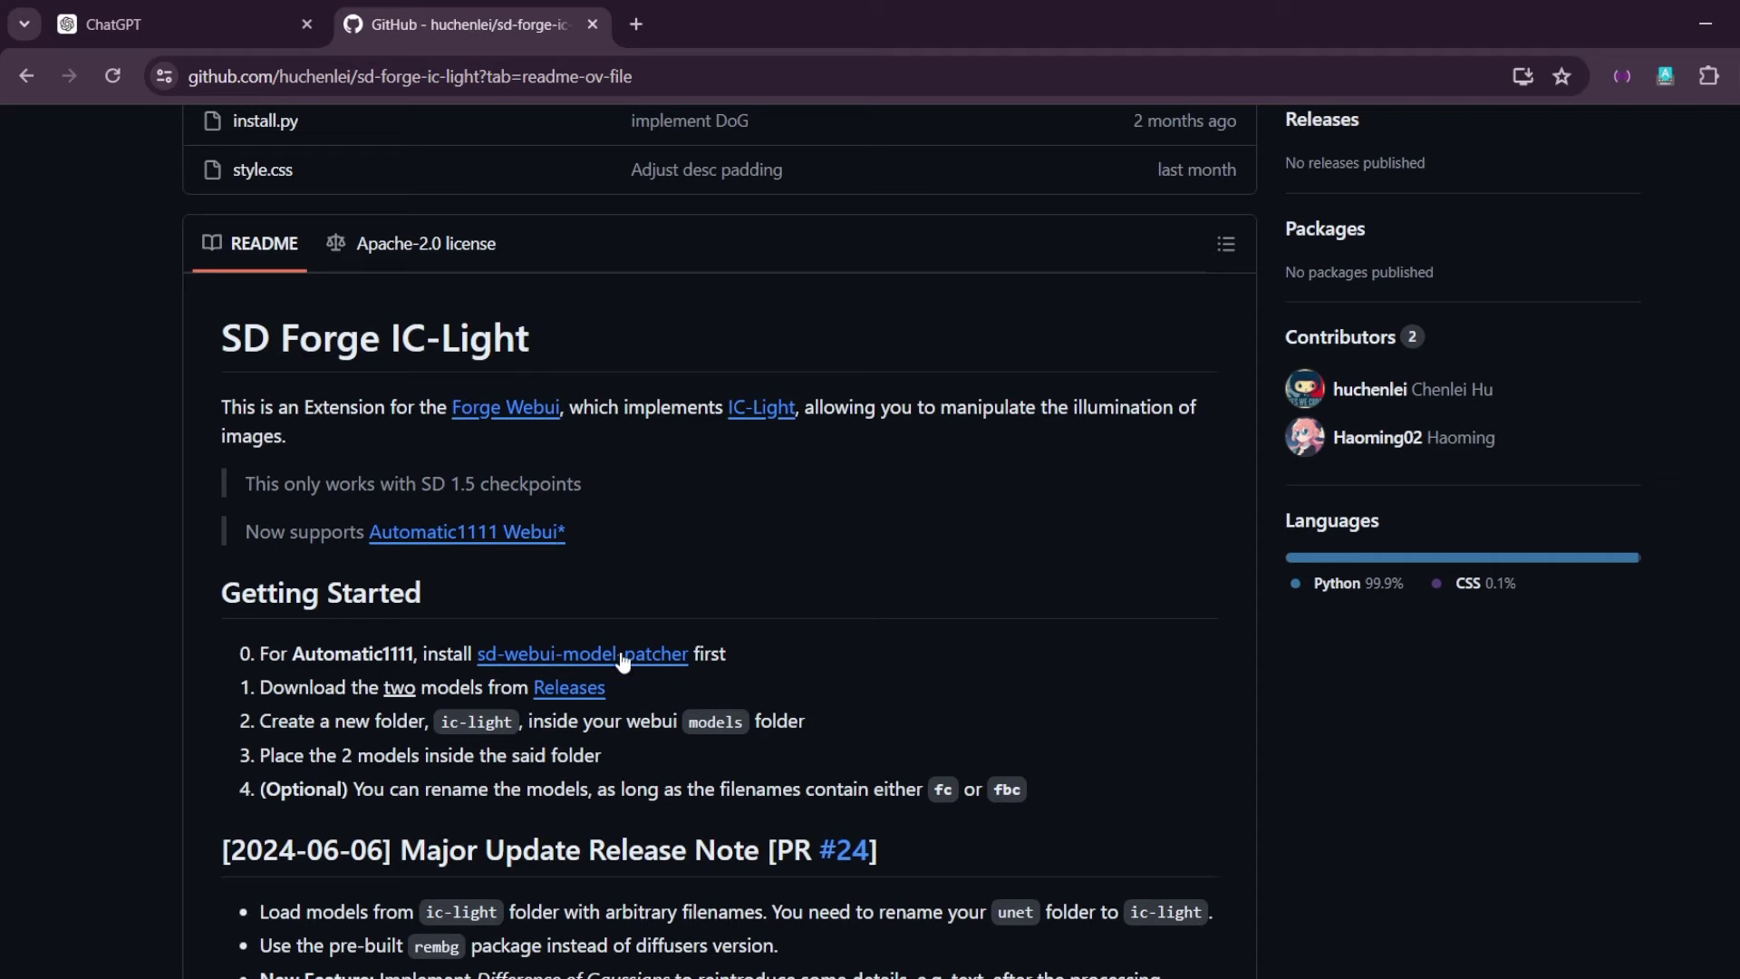
pyautogui.click(622, 659)
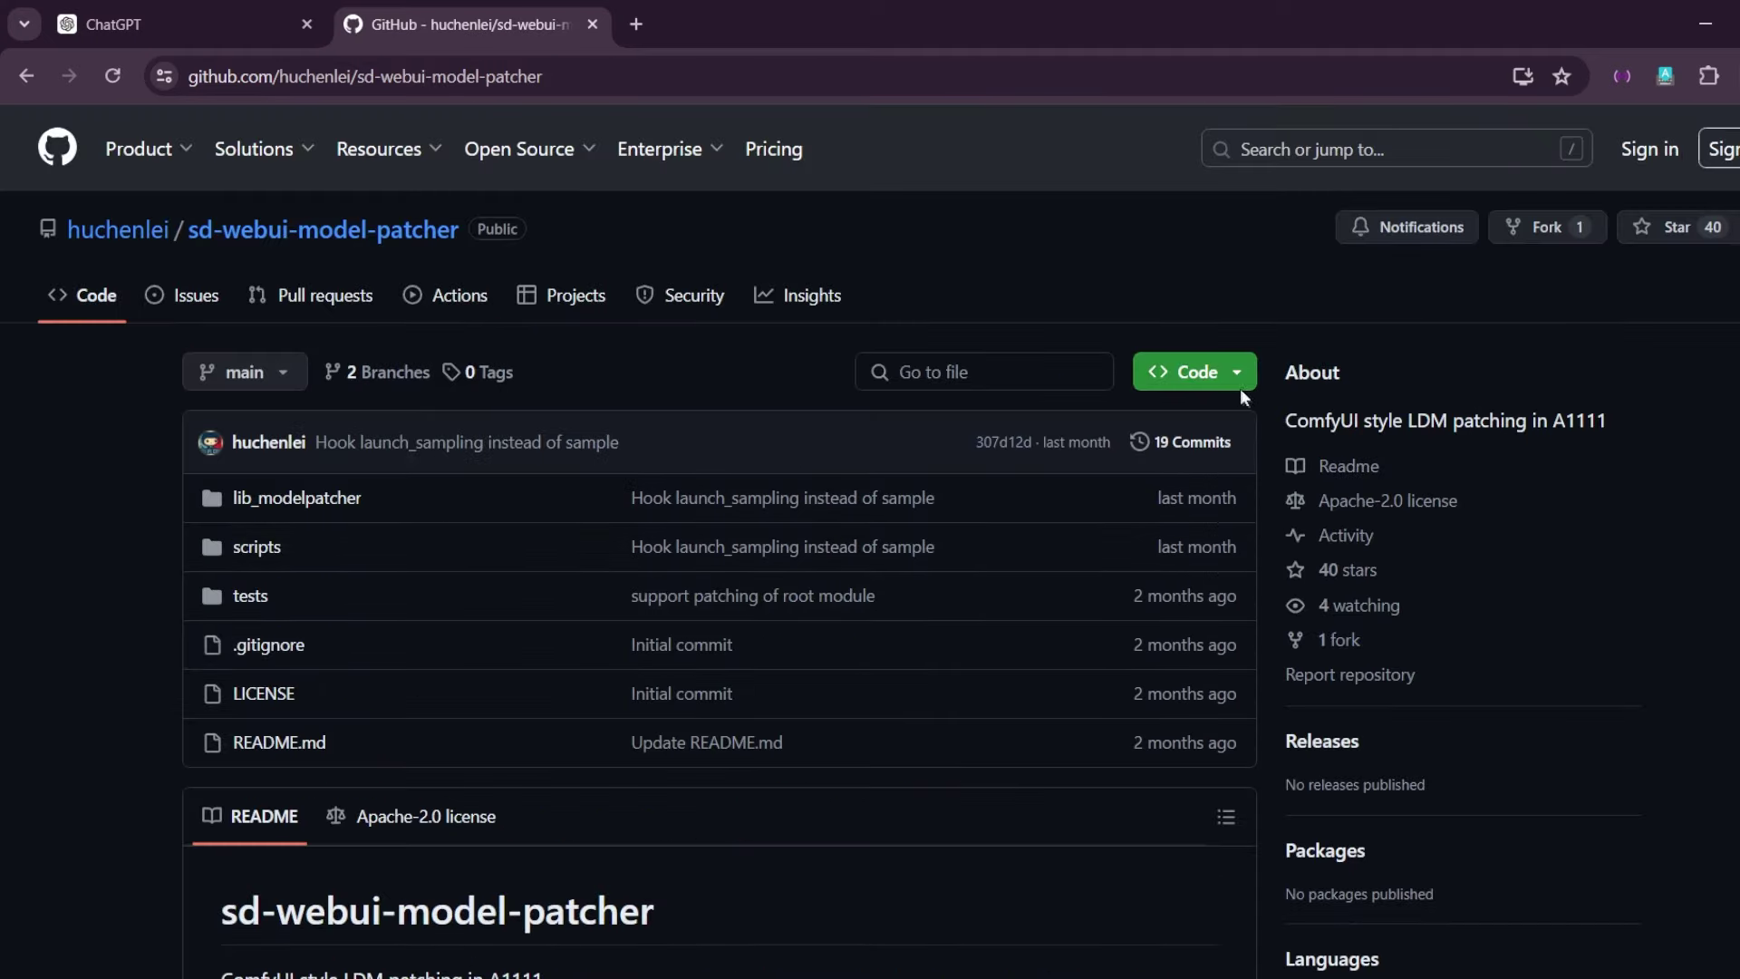
# Step: Copy the sd-webui-model-patcher HTTPS clone URL from the Code dropdown
pyautogui.click(1236, 377)
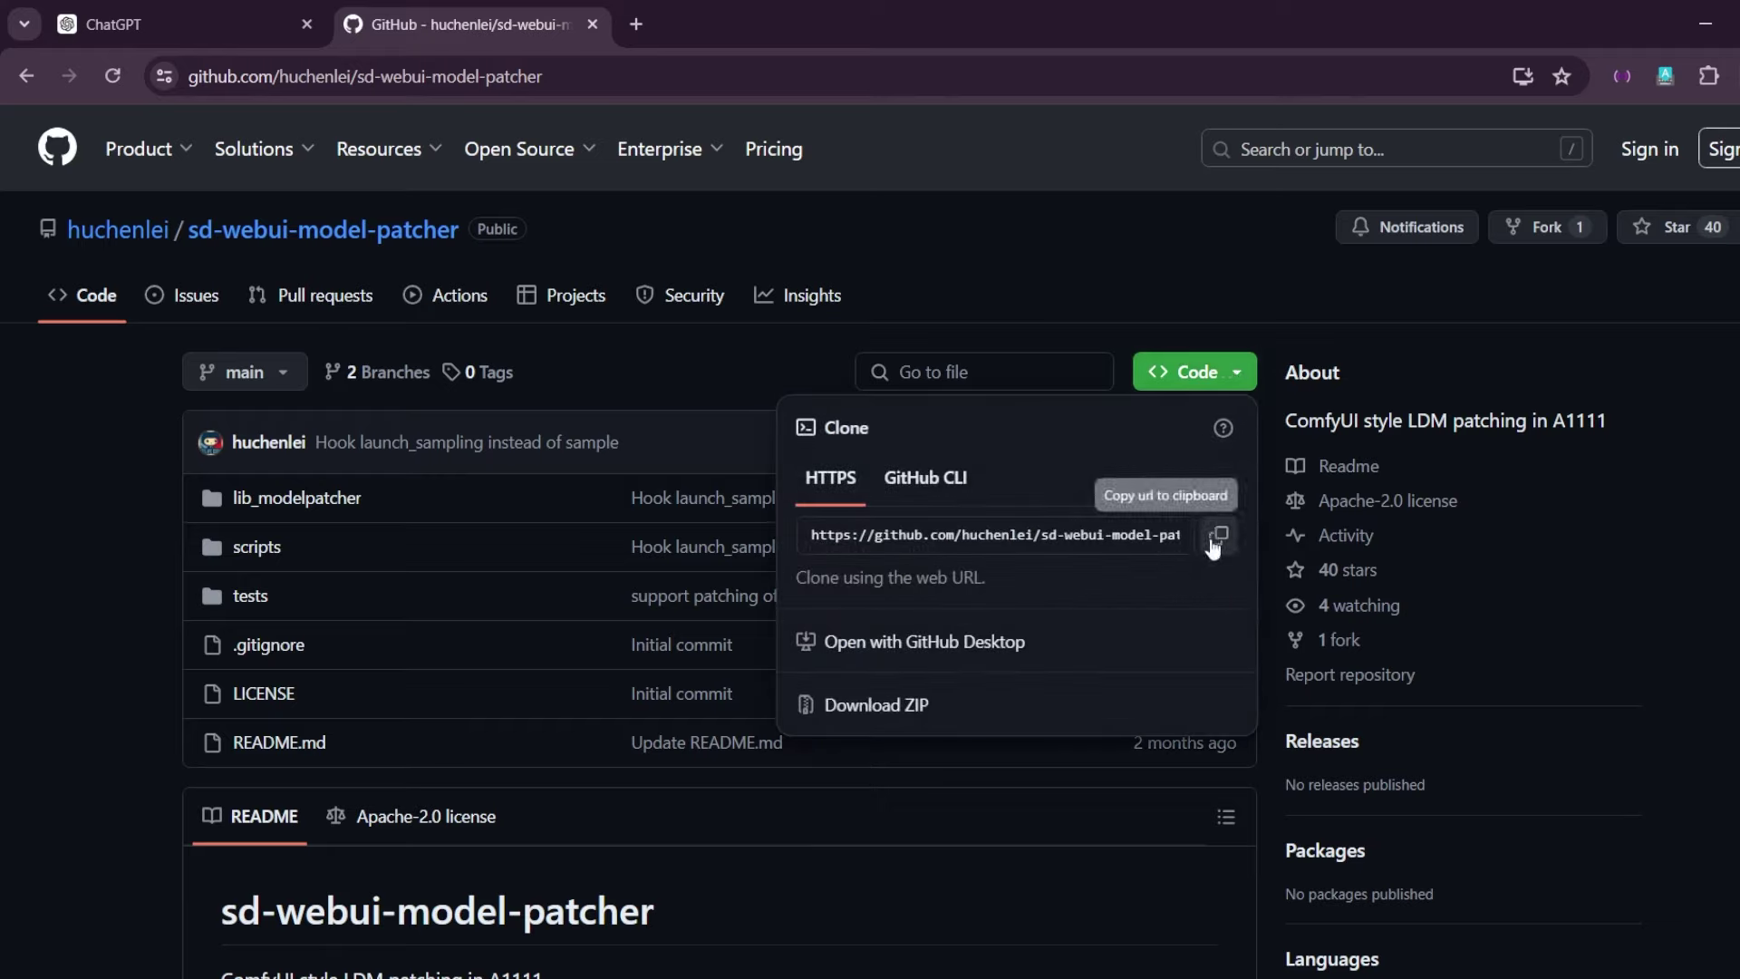
pyautogui.click(1214, 546)
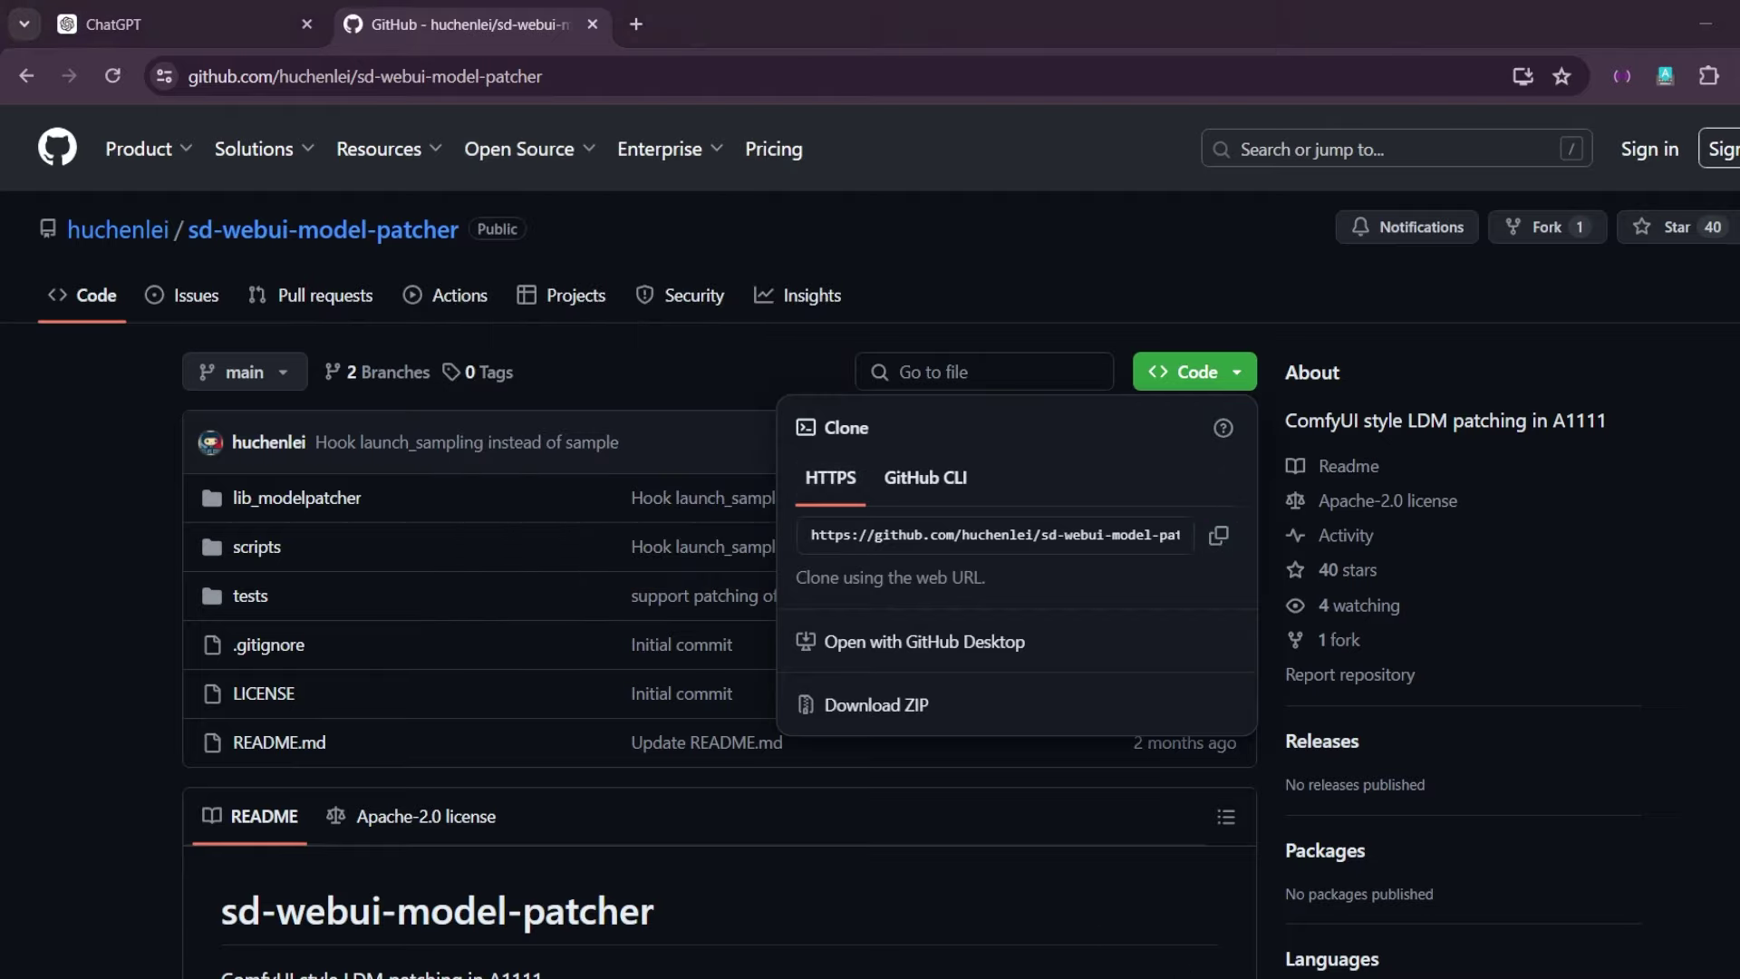
pyautogui.press('Escape')
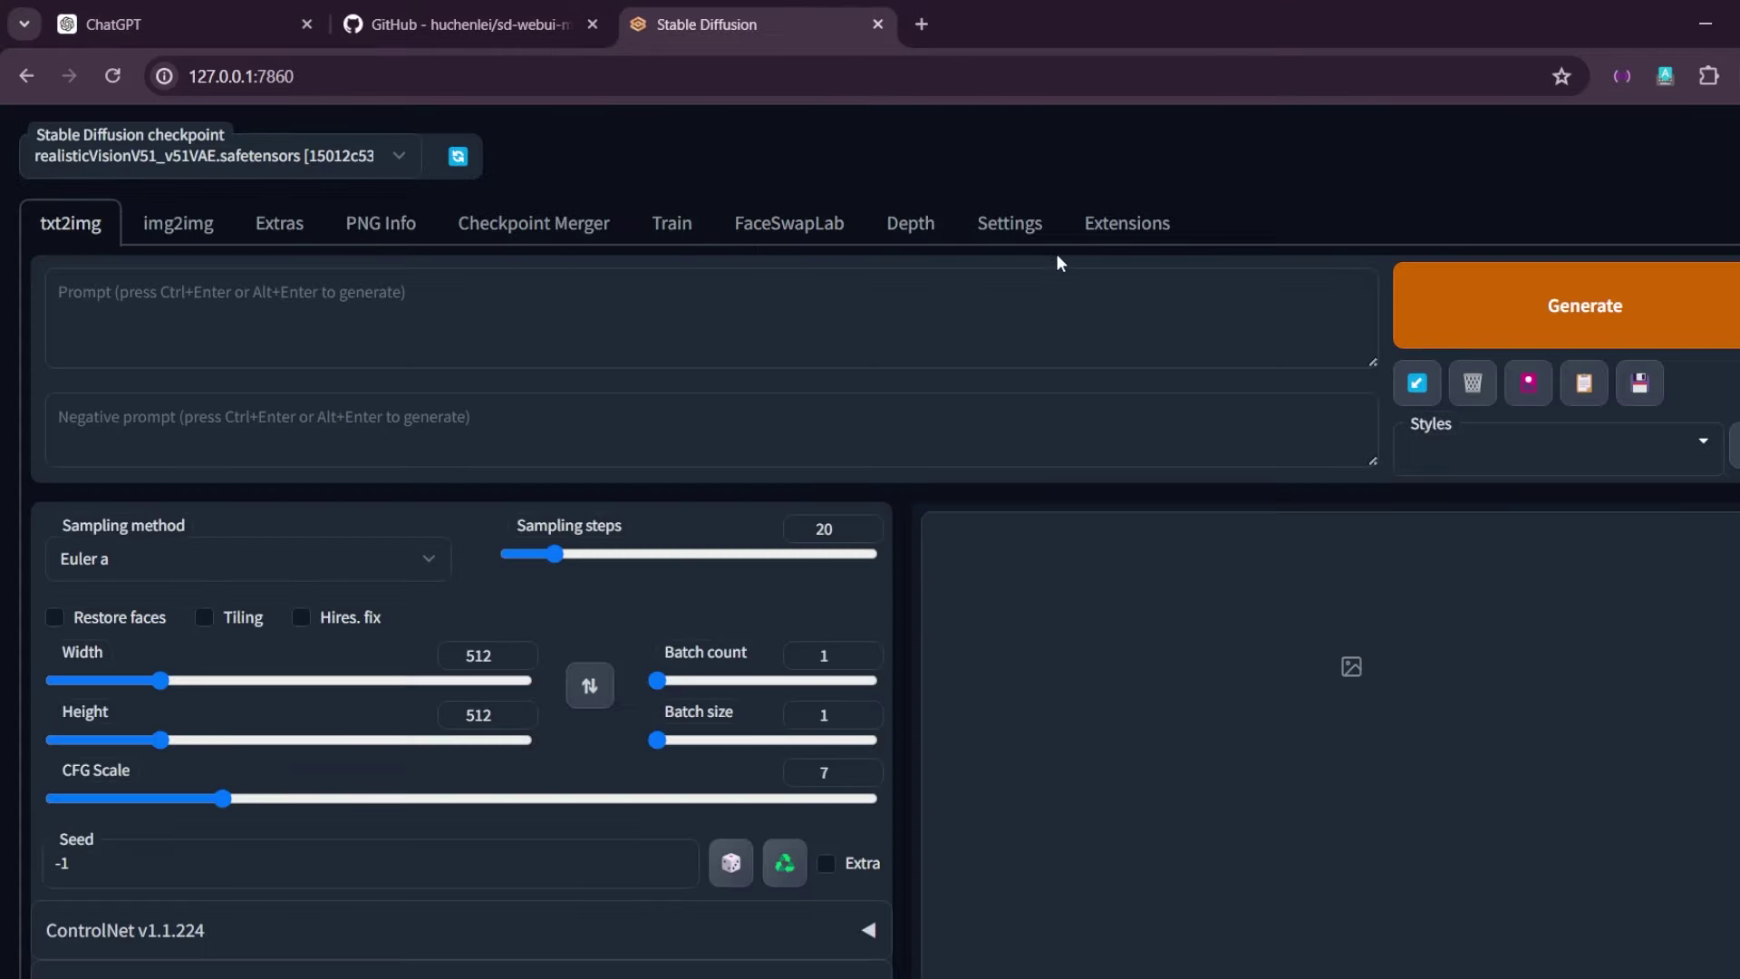
# Step: Install sd-webui-model-patcher by pasting its git URL under Extensions > Install from URL
pyautogui.click(1131, 224)
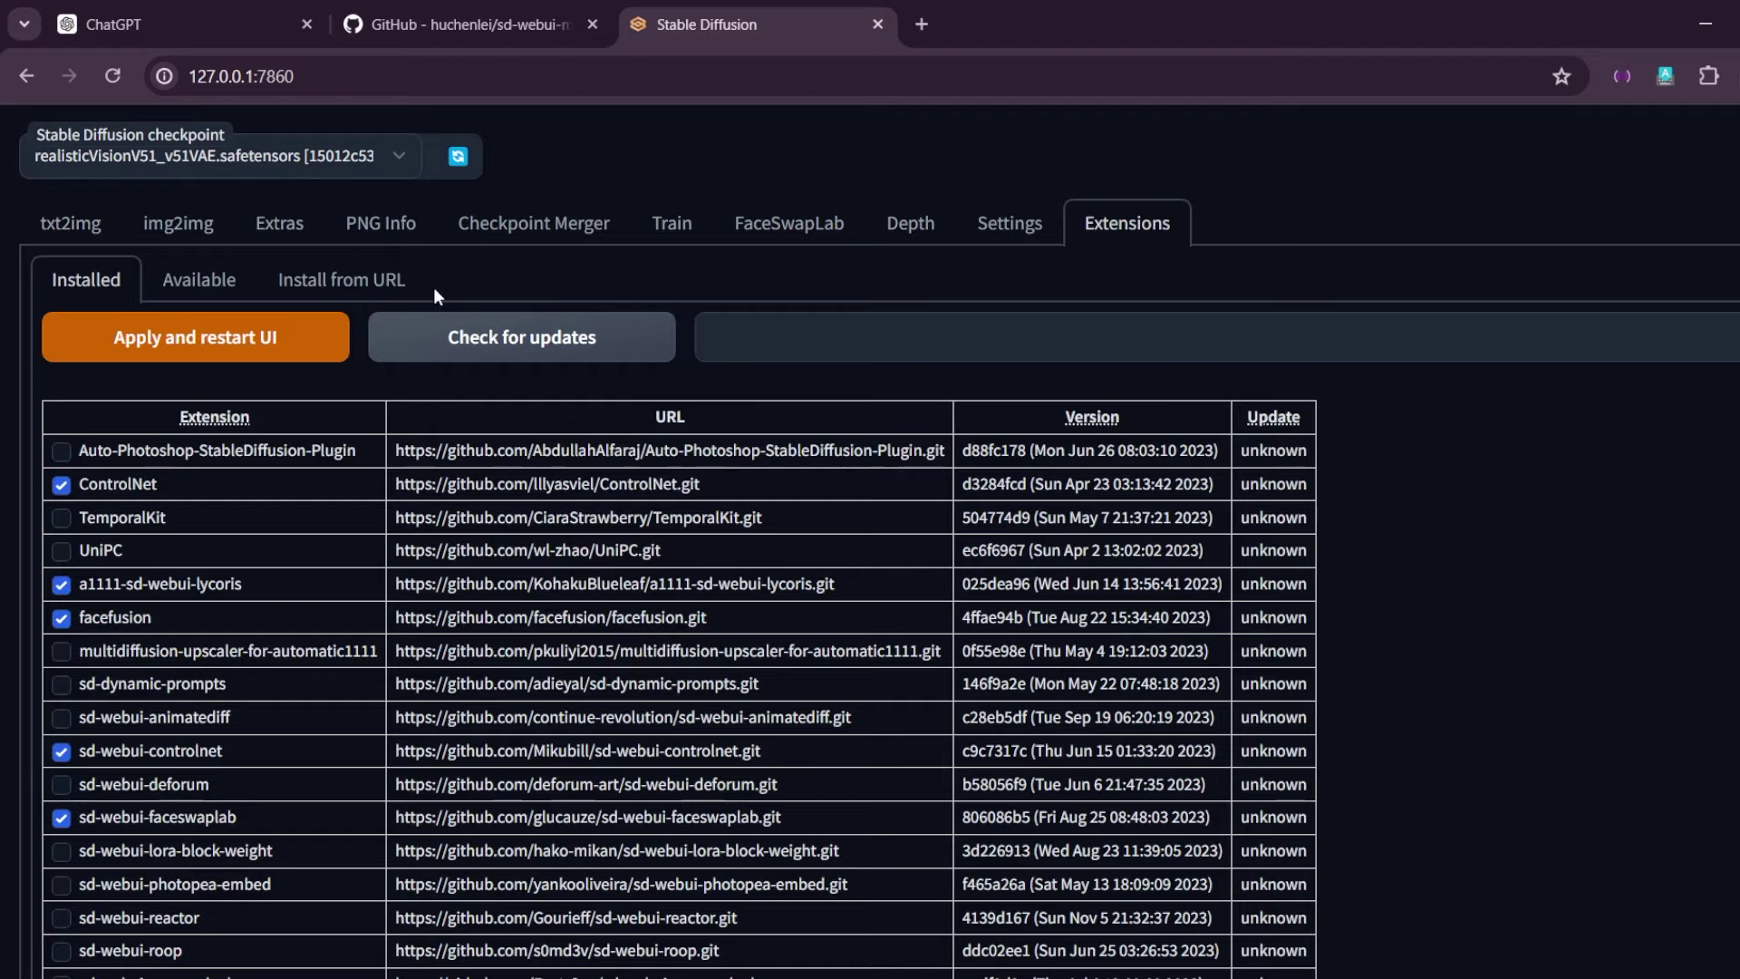
pyautogui.click(404, 288)
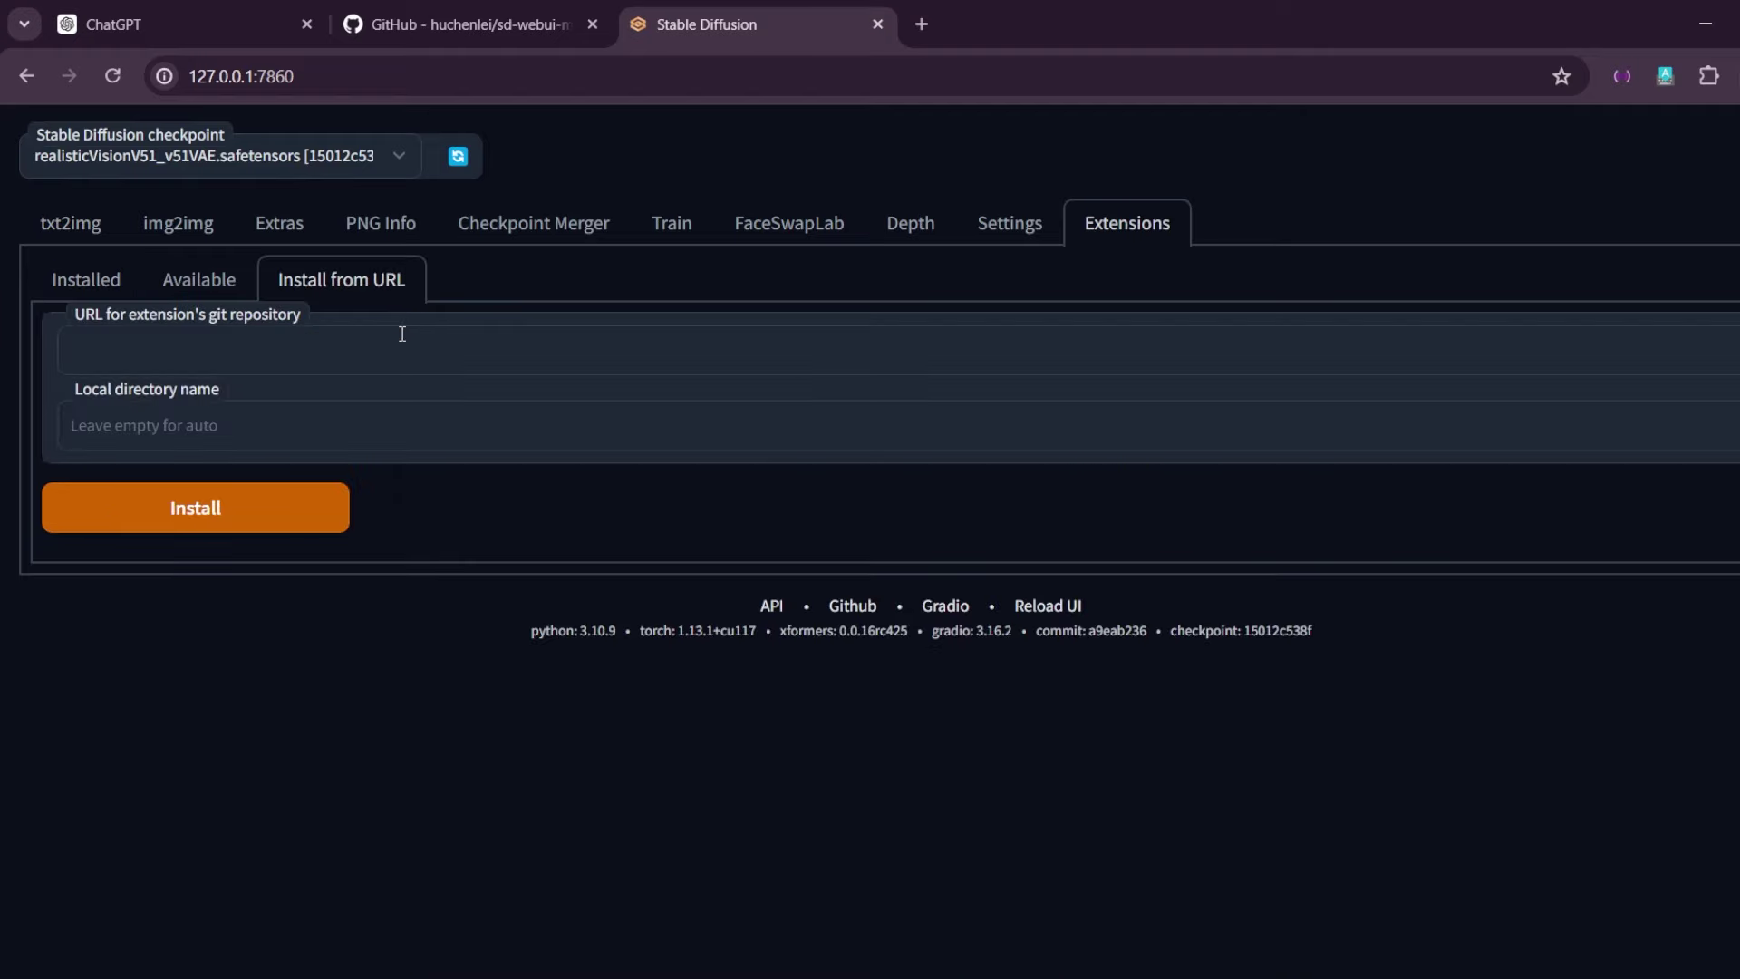
pyautogui.click(403, 335)
pyautogui.hotkey('ctrl', 'v')
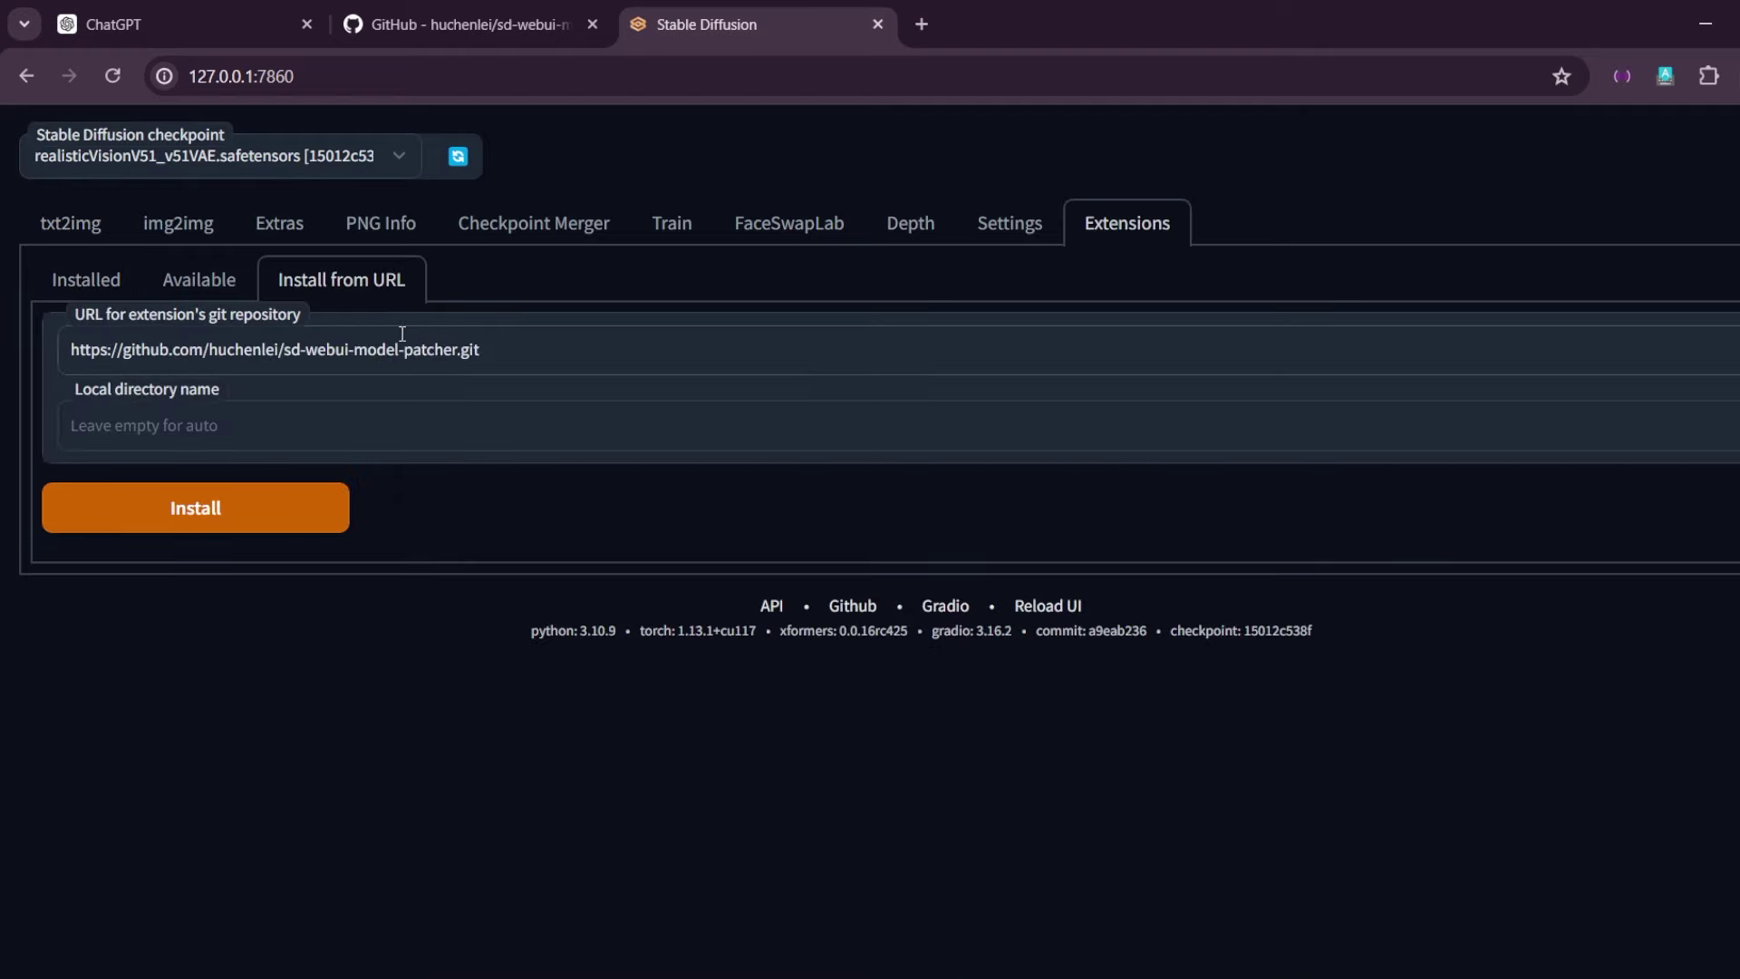
pyautogui.click(308, 516)
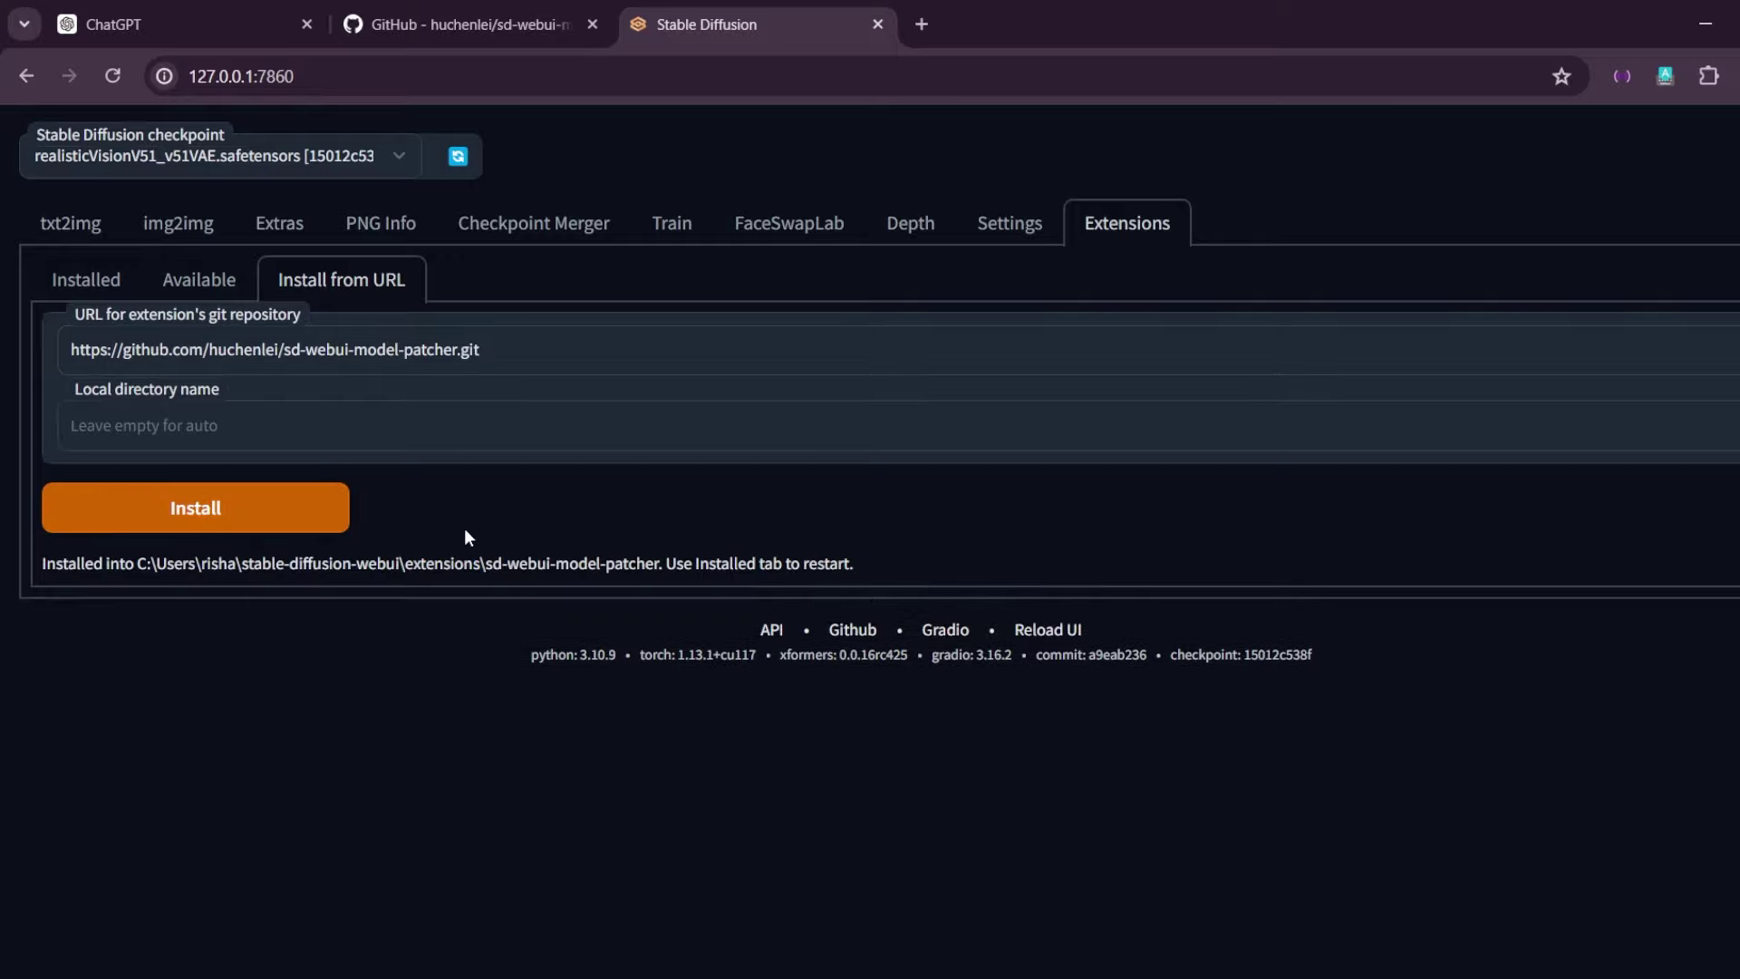
# Step: Apply the installed extensions and restart the WebUI
pyautogui.click(82, 264)
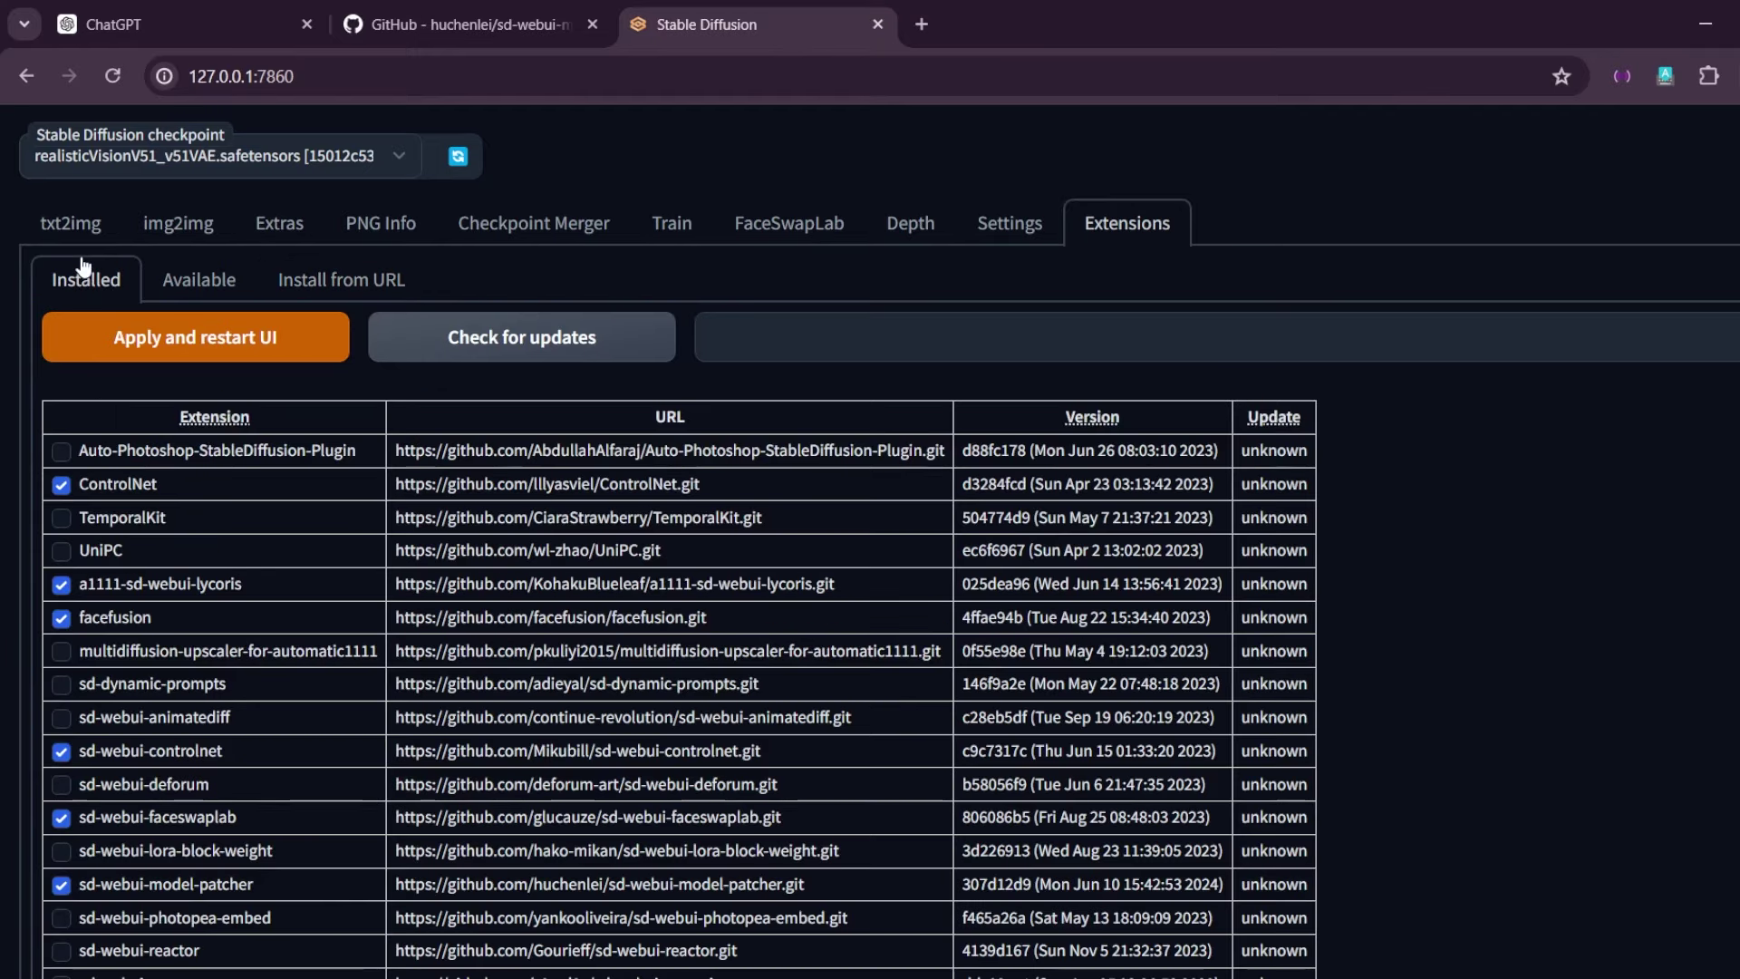
pyautogui.click(216, 331)
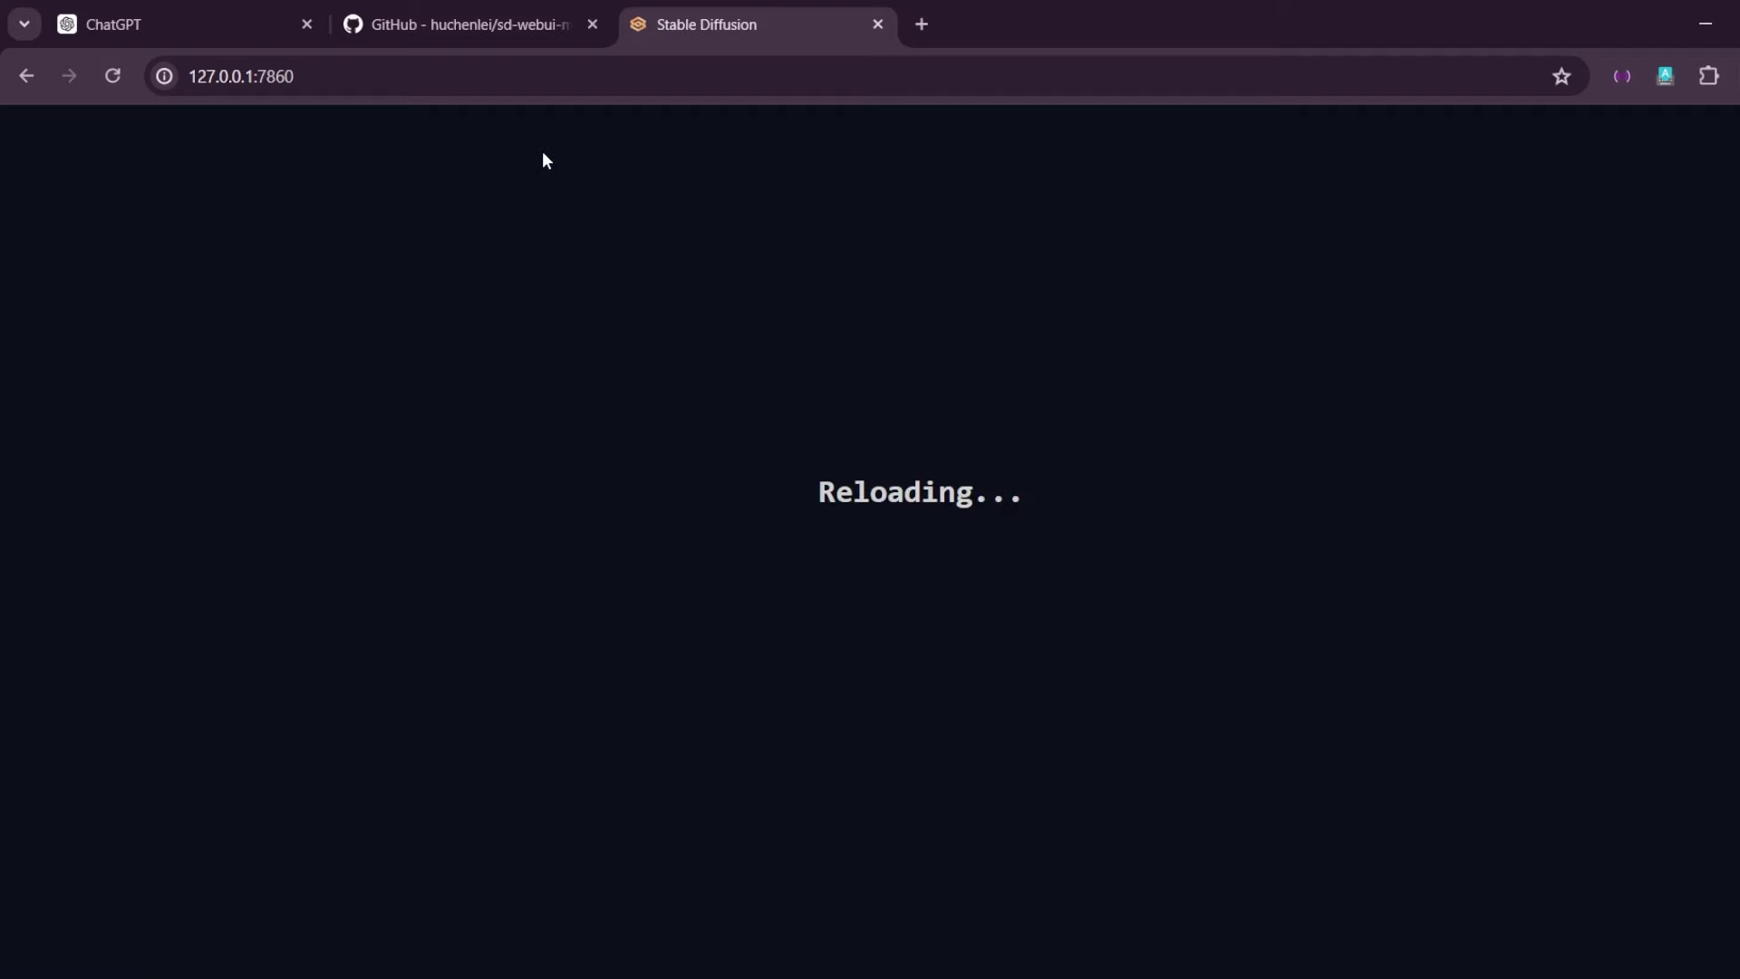
pyautogui.click(505, 14)
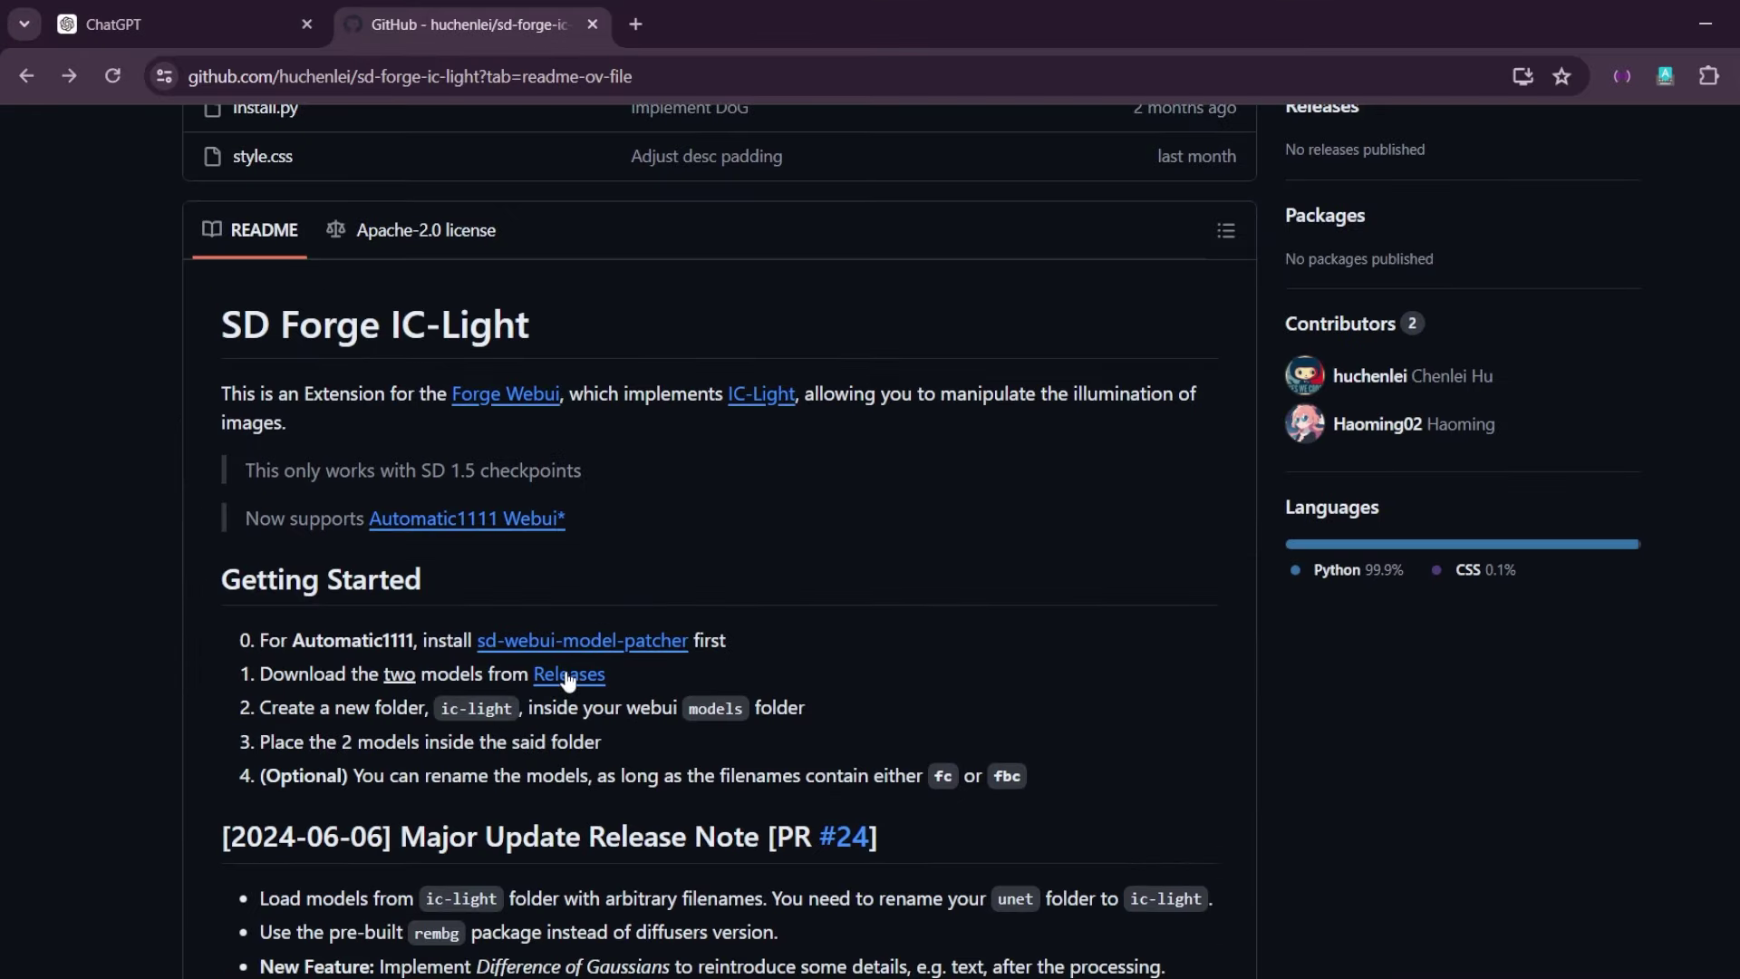
# Step: Open the sd-forge-ic-light Releases page to see the two IC-Light model files
pyautogui.click(568, 675)
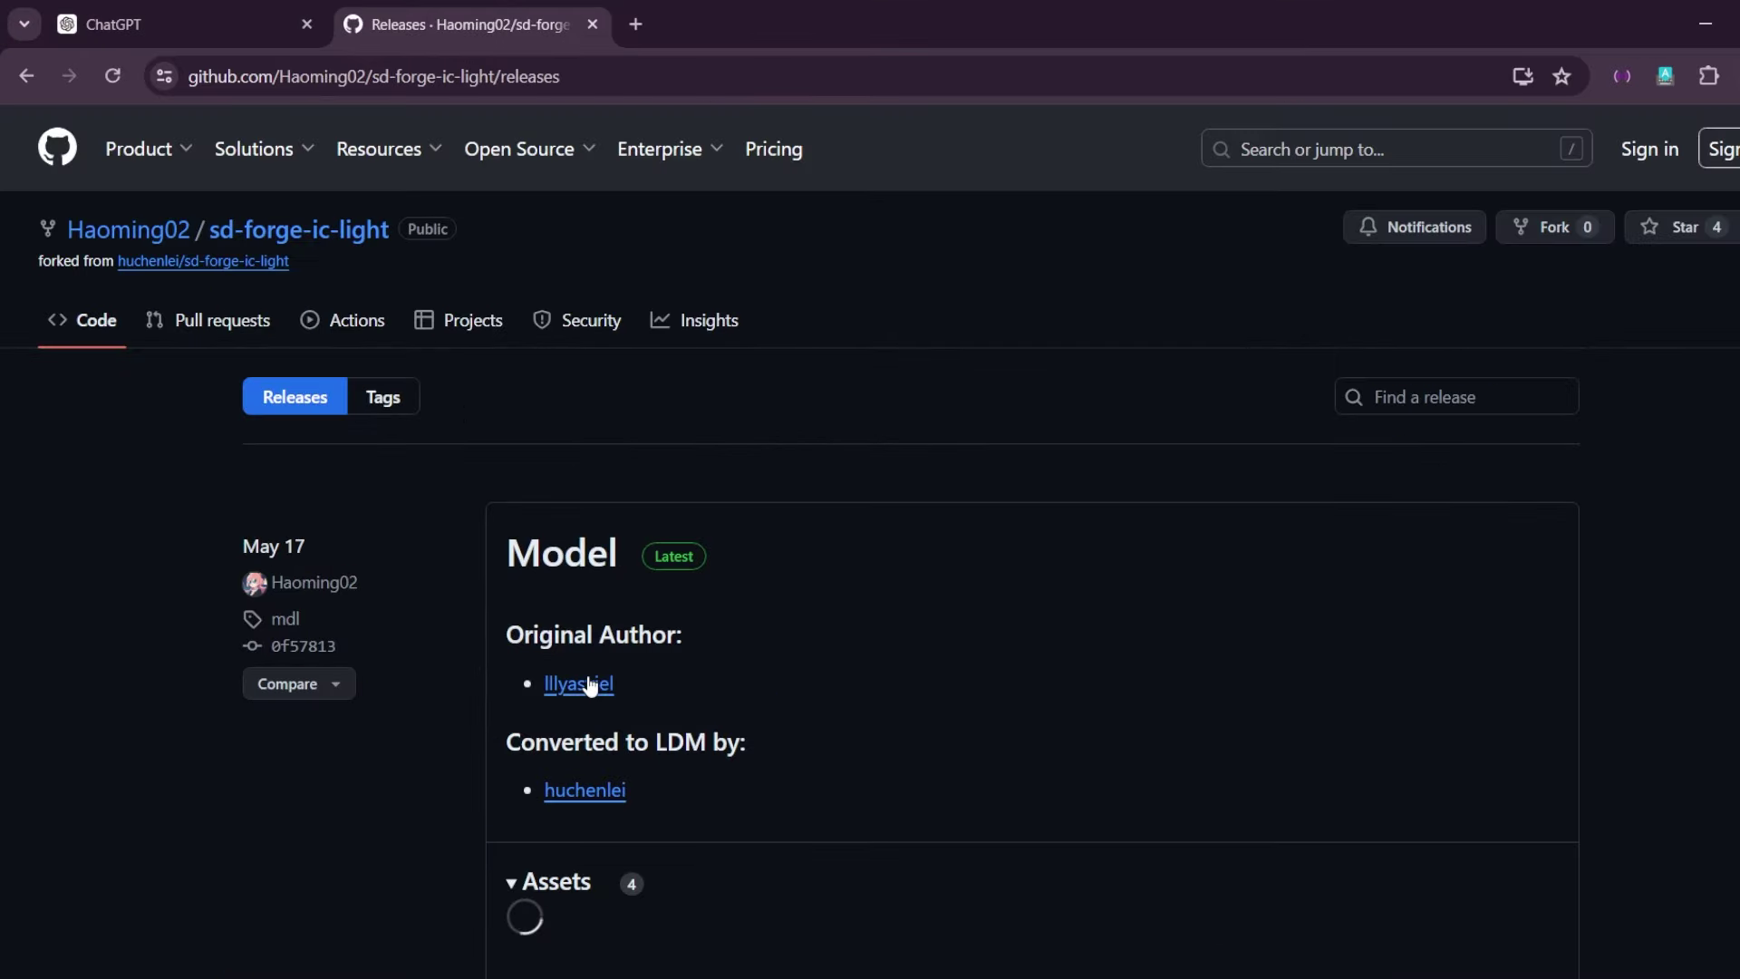
pyautogui.scroll(-2, 591, 686)
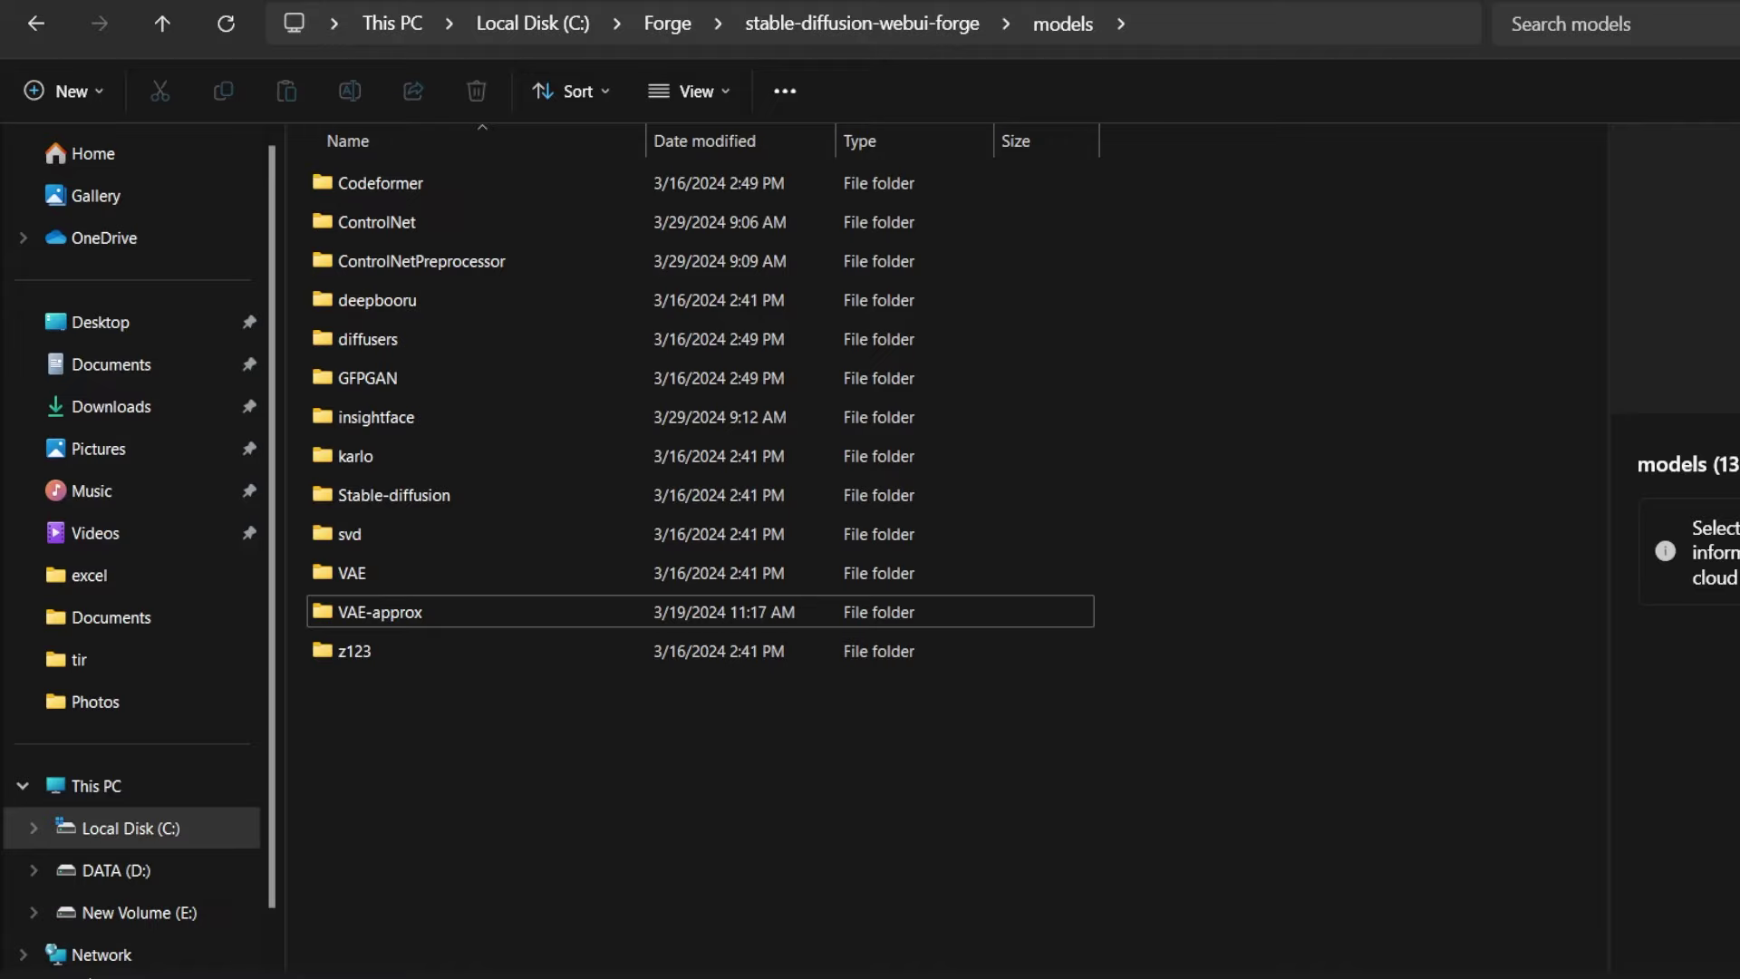
# Step: Create a new folder named ic-light inside the stable-diffusion-webui-forge models folder
pyautogui.hotkey('ctrl', 'shift', 'n')
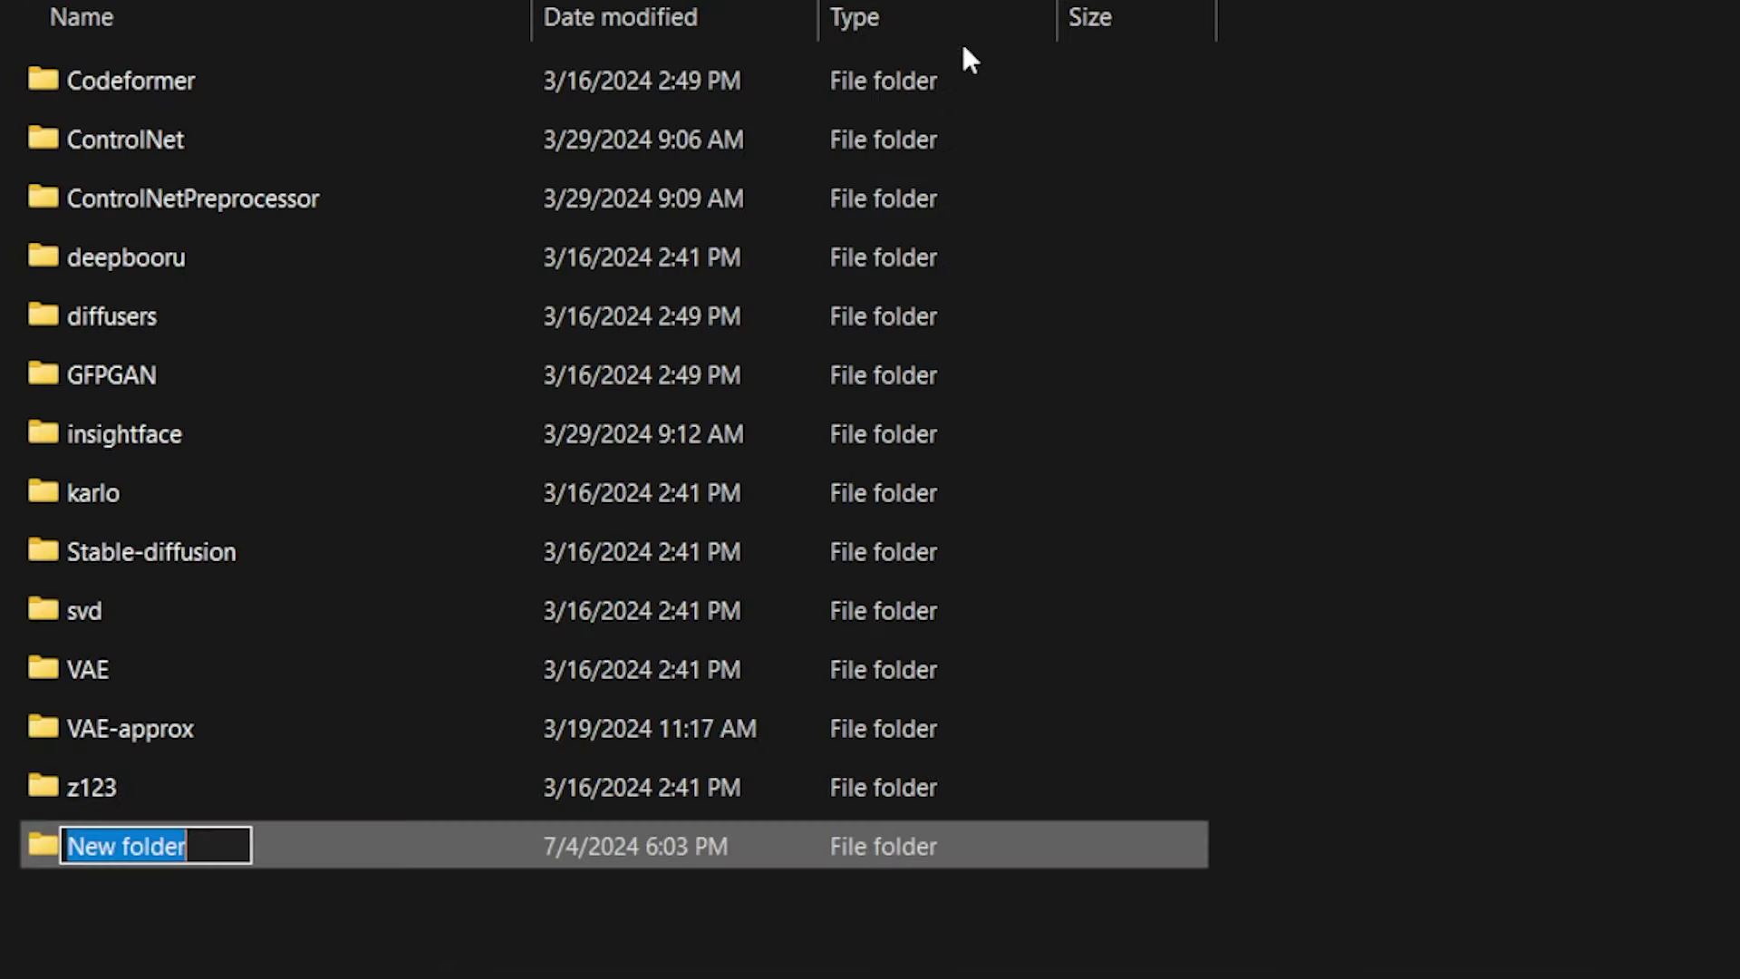
pyautogui.write('ic-light')
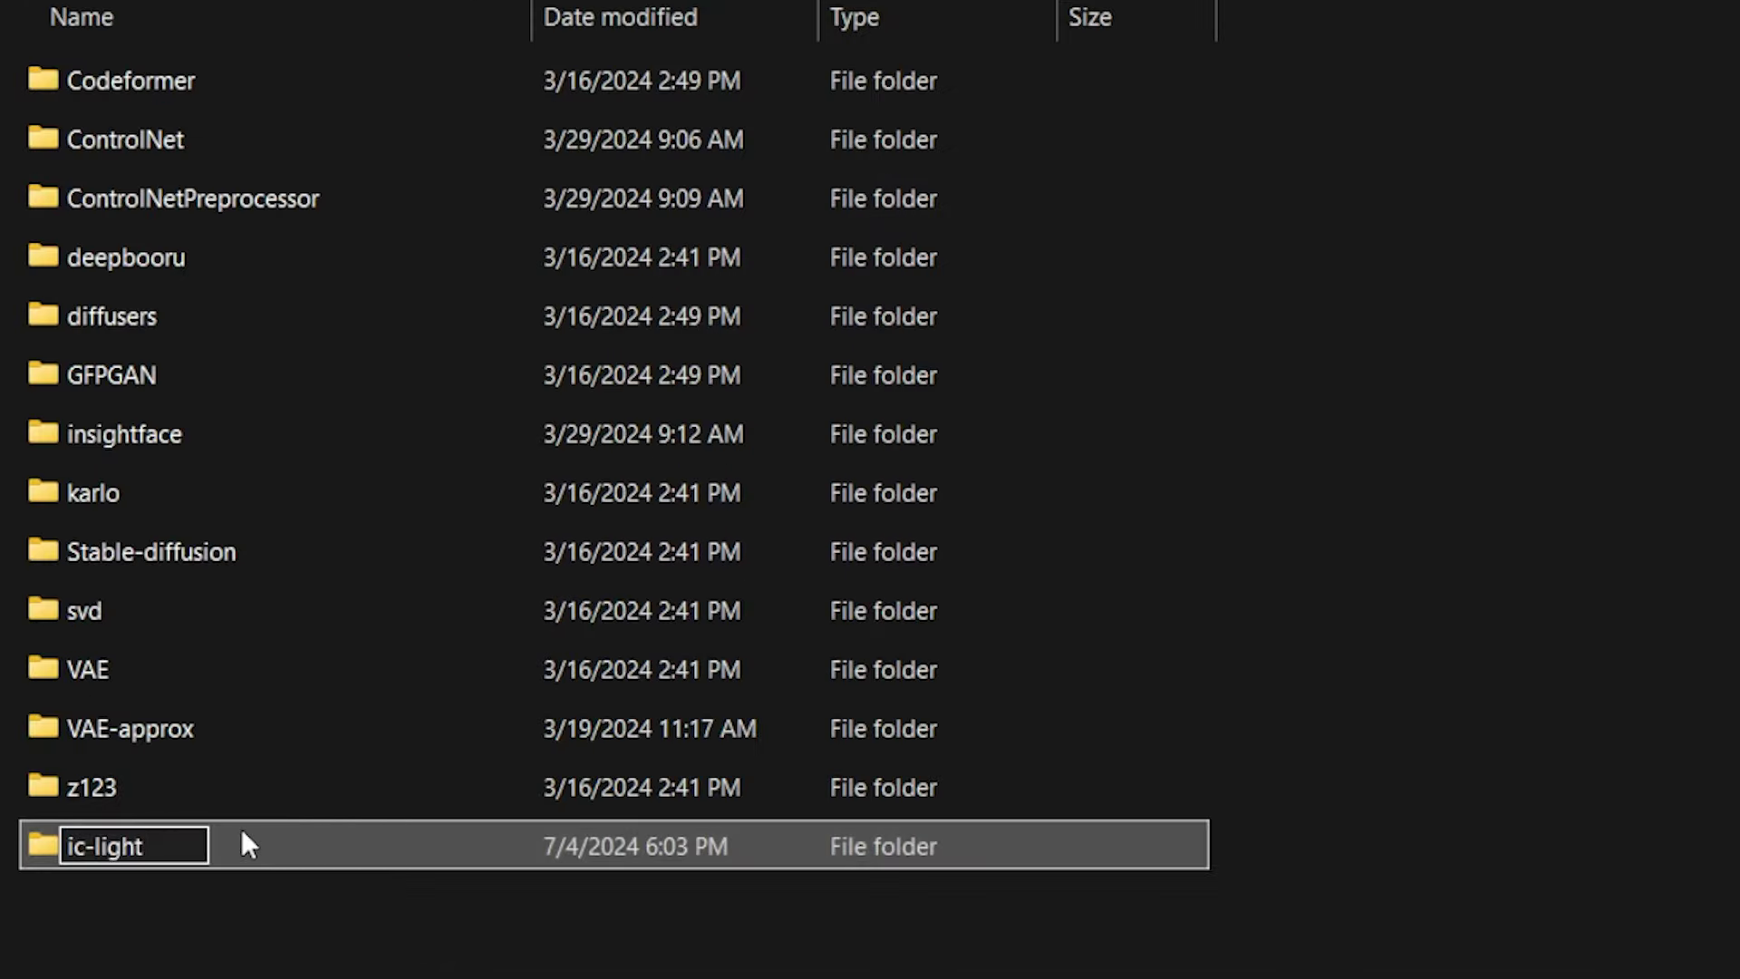
pyautogui.hotkey('ctrl', 'a')
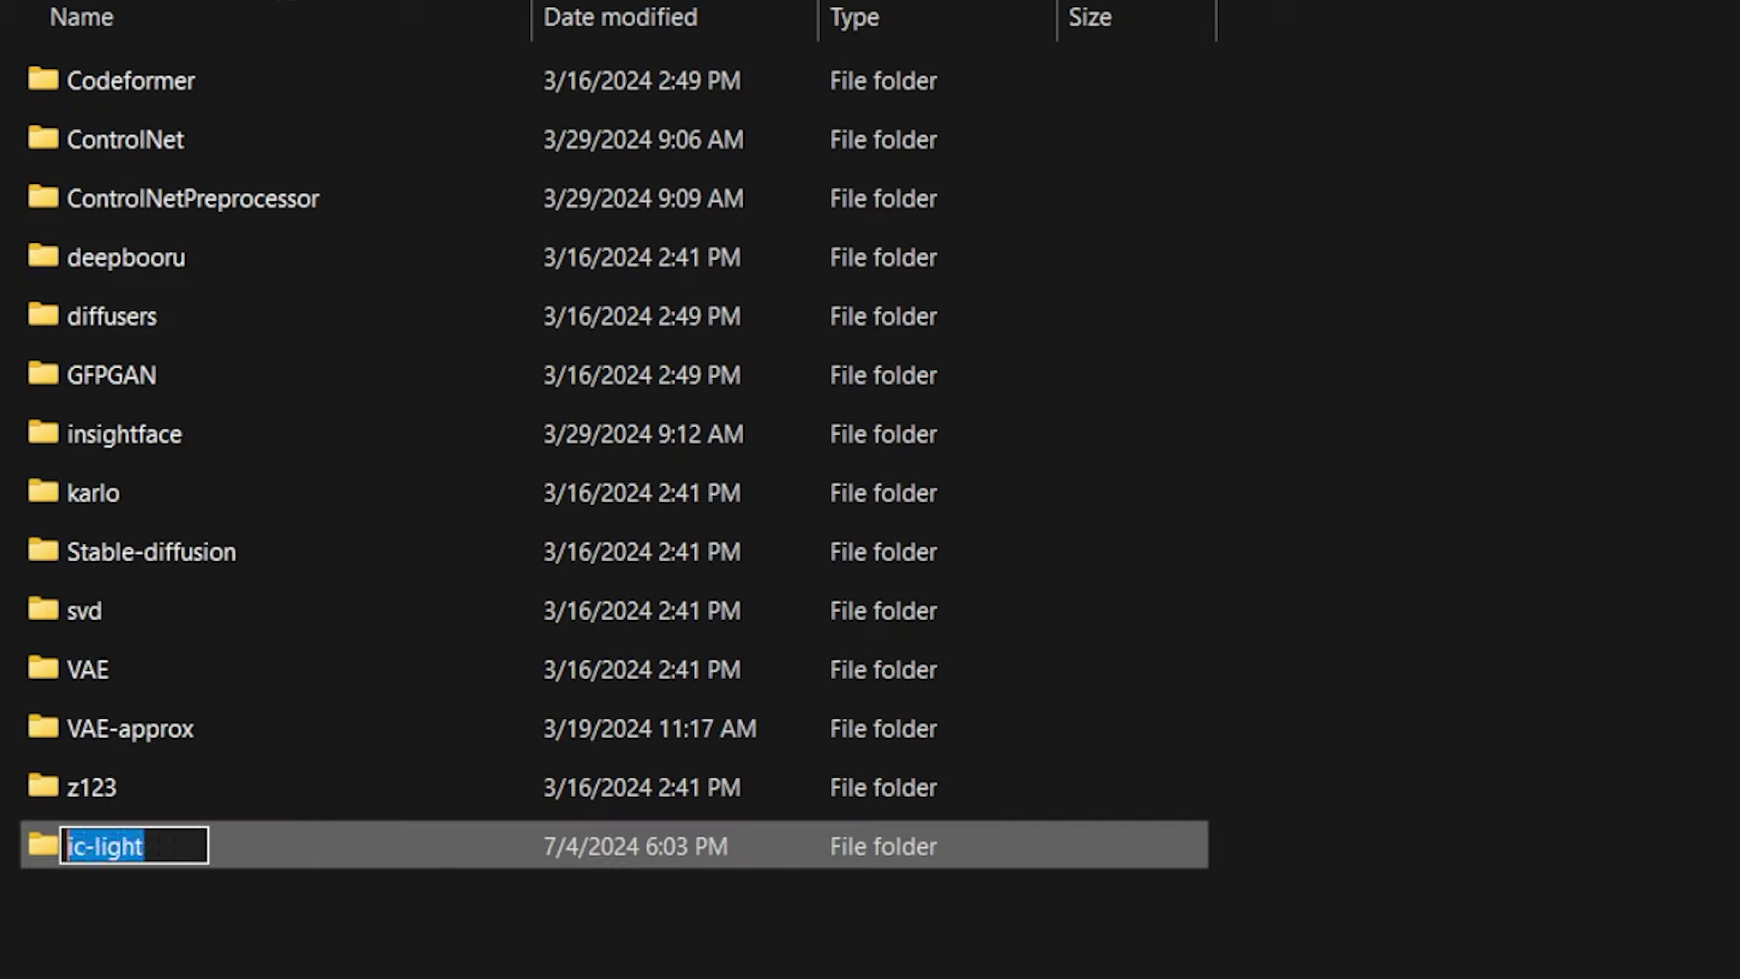
pyautogui.click(270, 911)
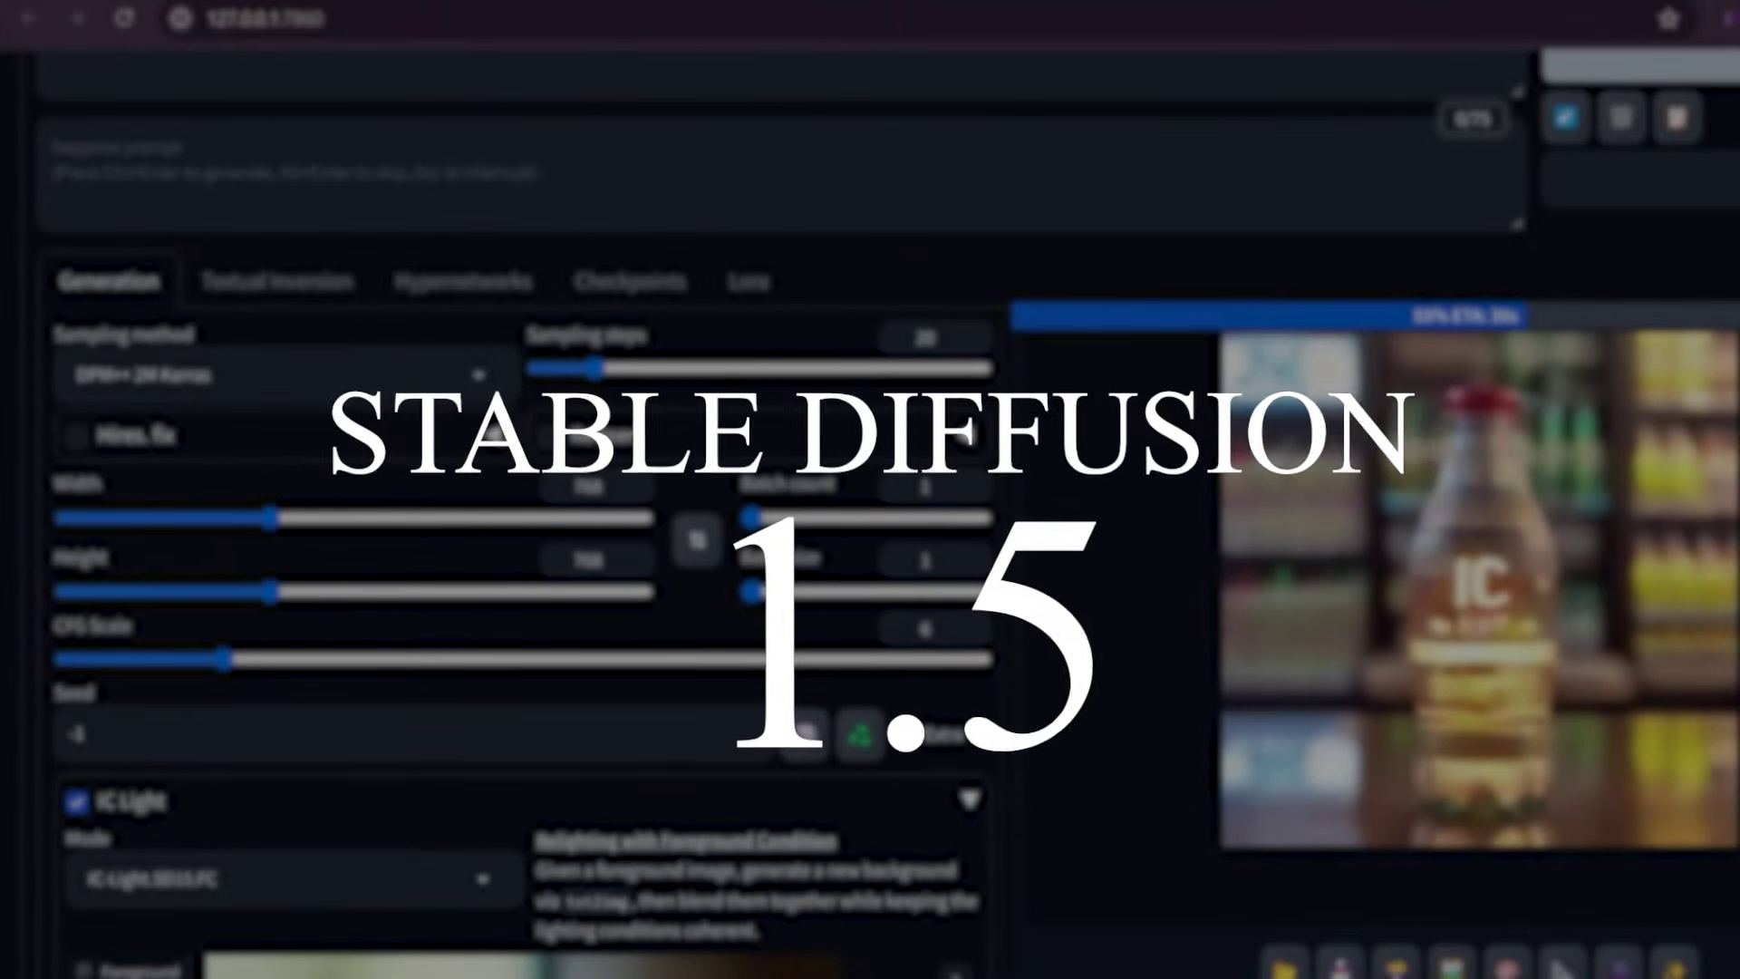
pyautogui.scroll(-5, 870, 507)
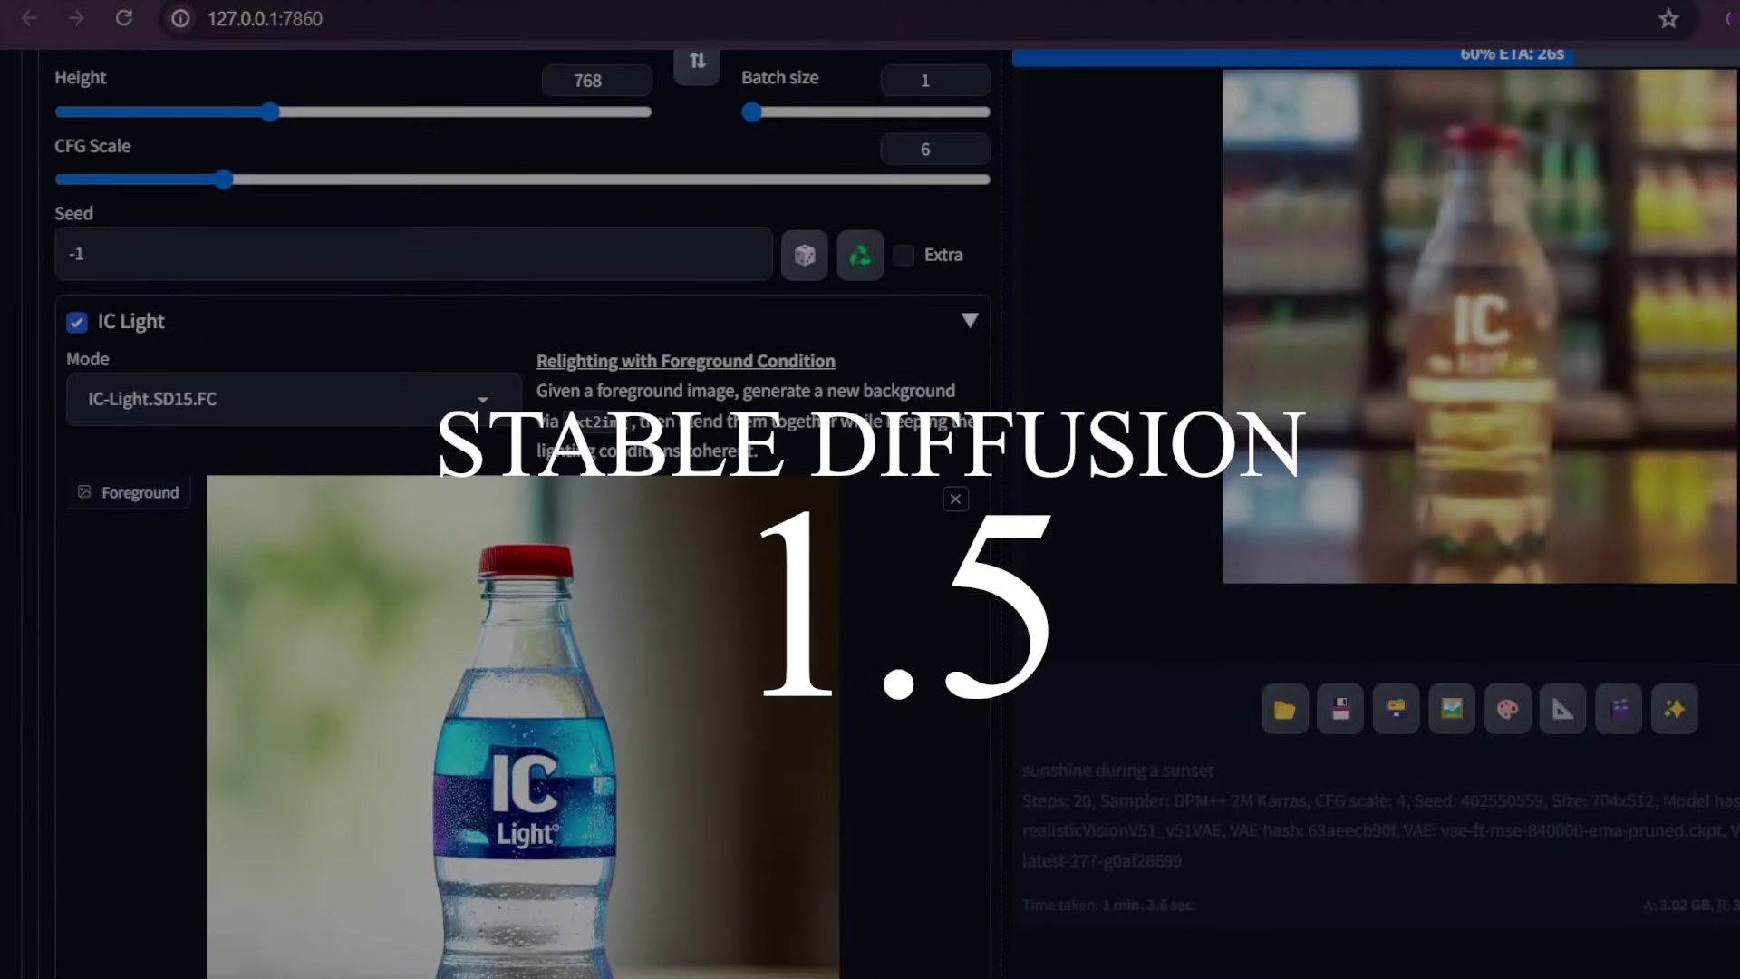
pyautogui.scroll(-3, 870, 507)
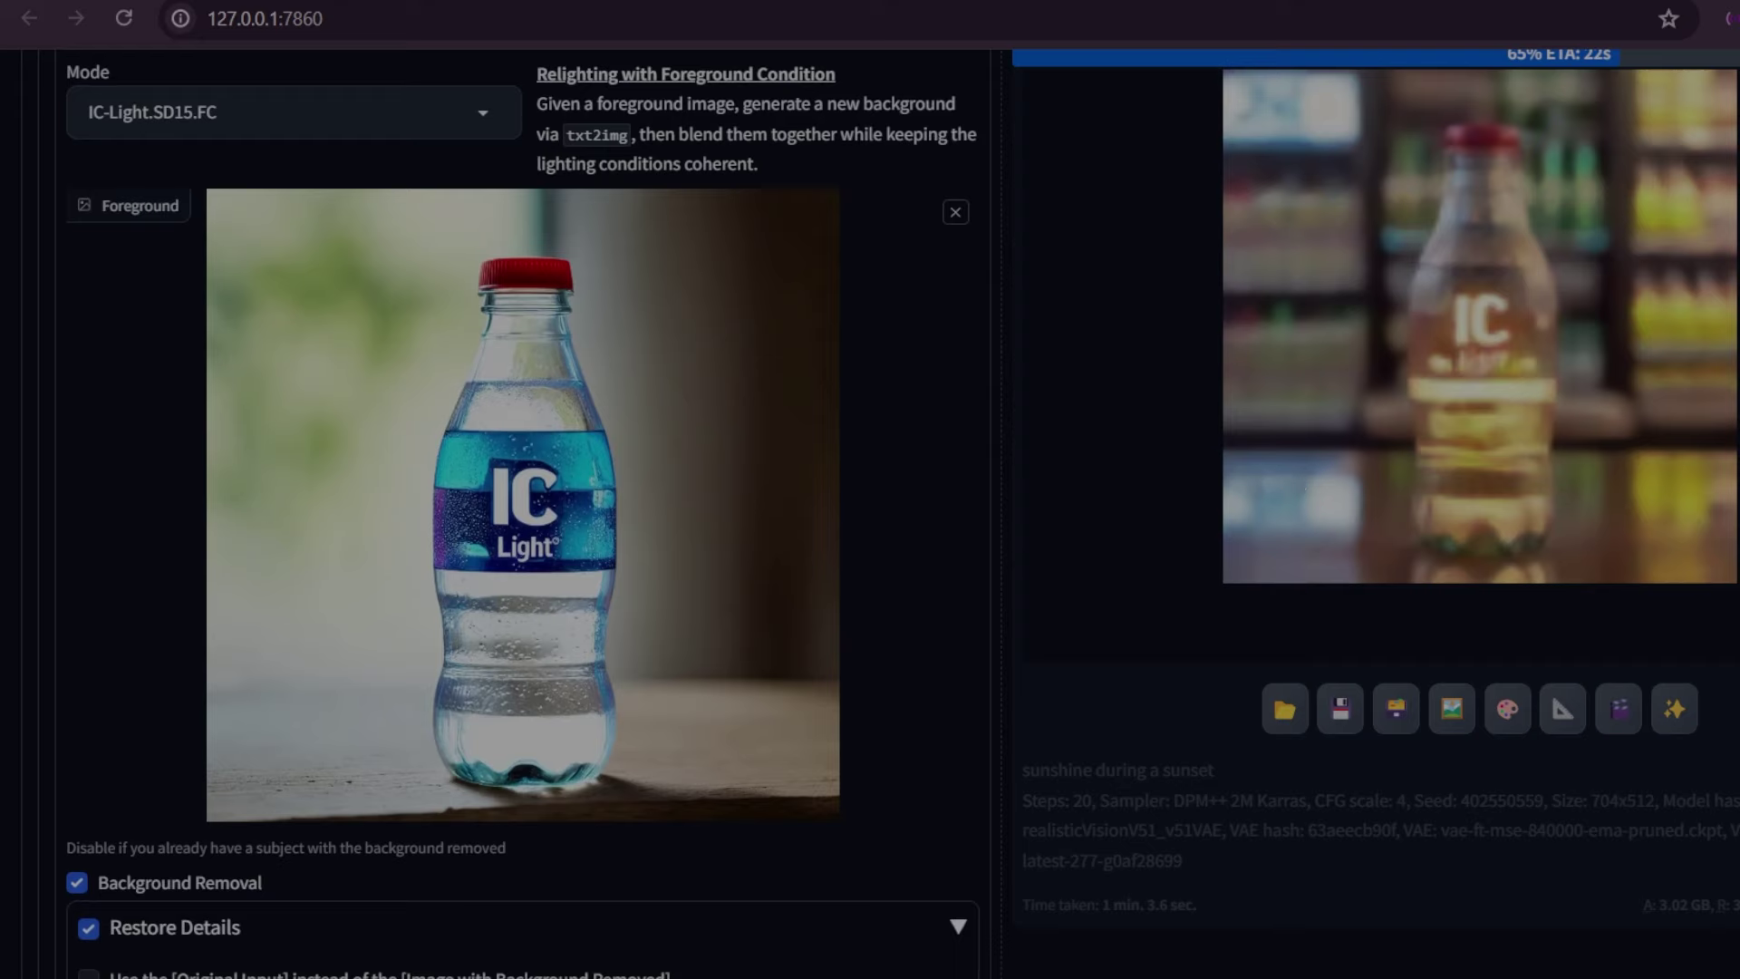
pyautogui.scroll(-2, 870, 508)
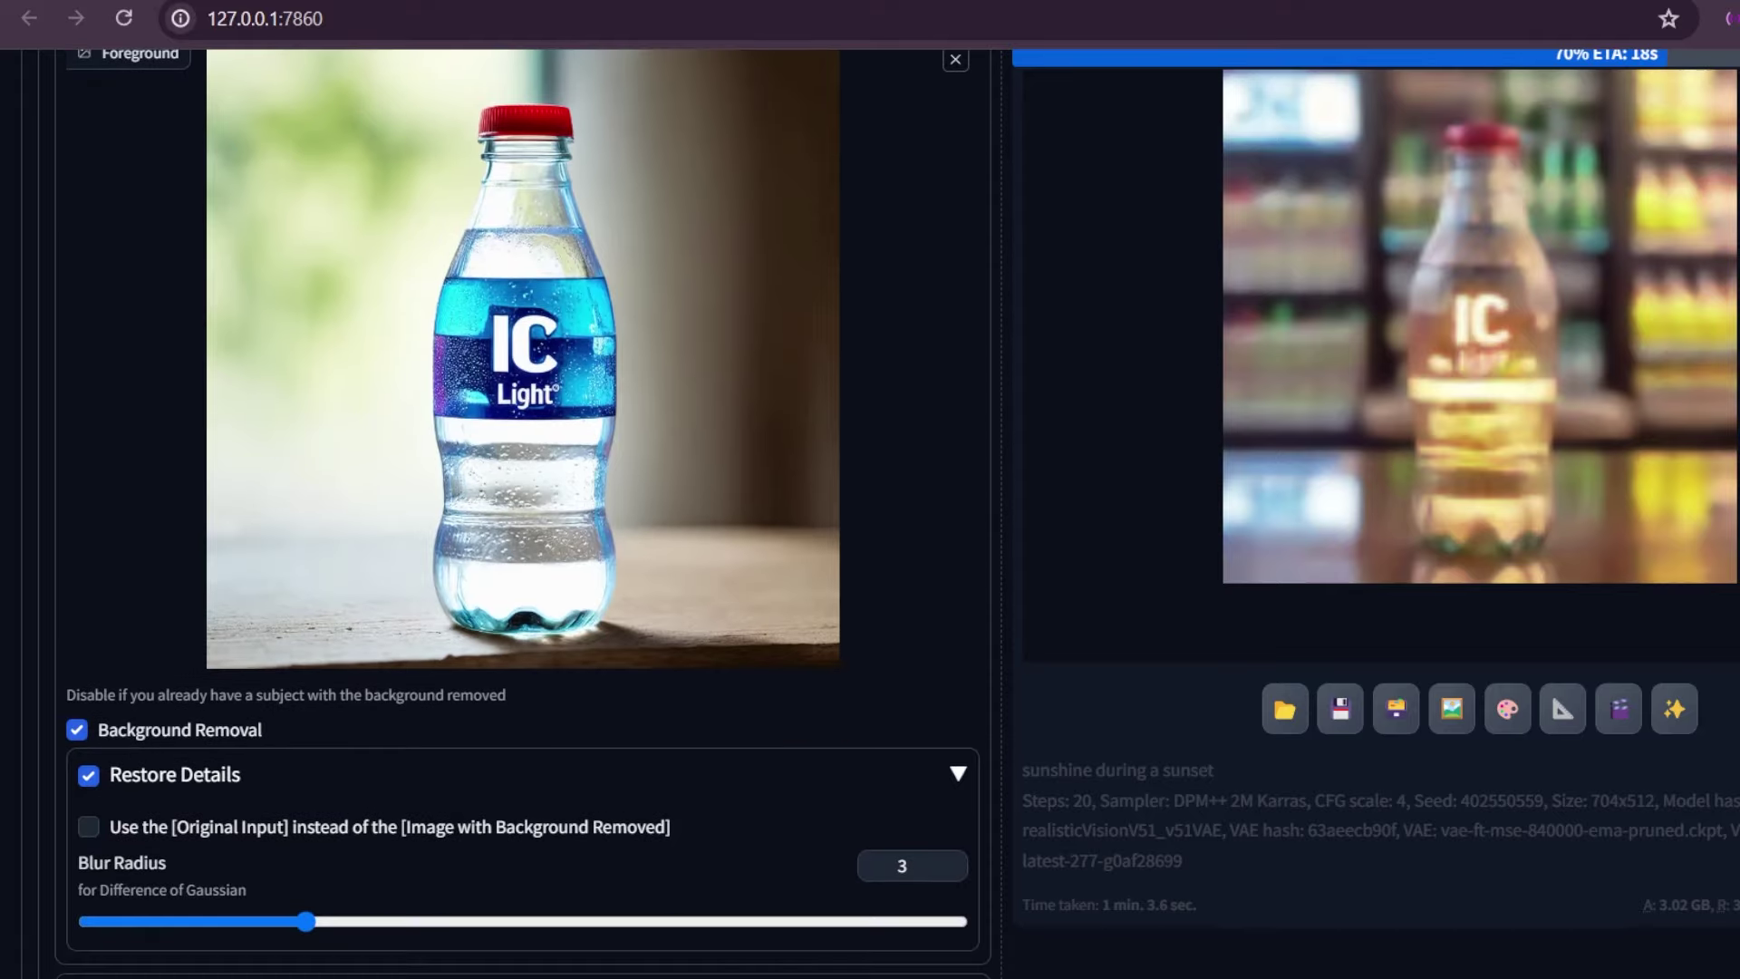
pyautogui.scroll(1, 522, 507)
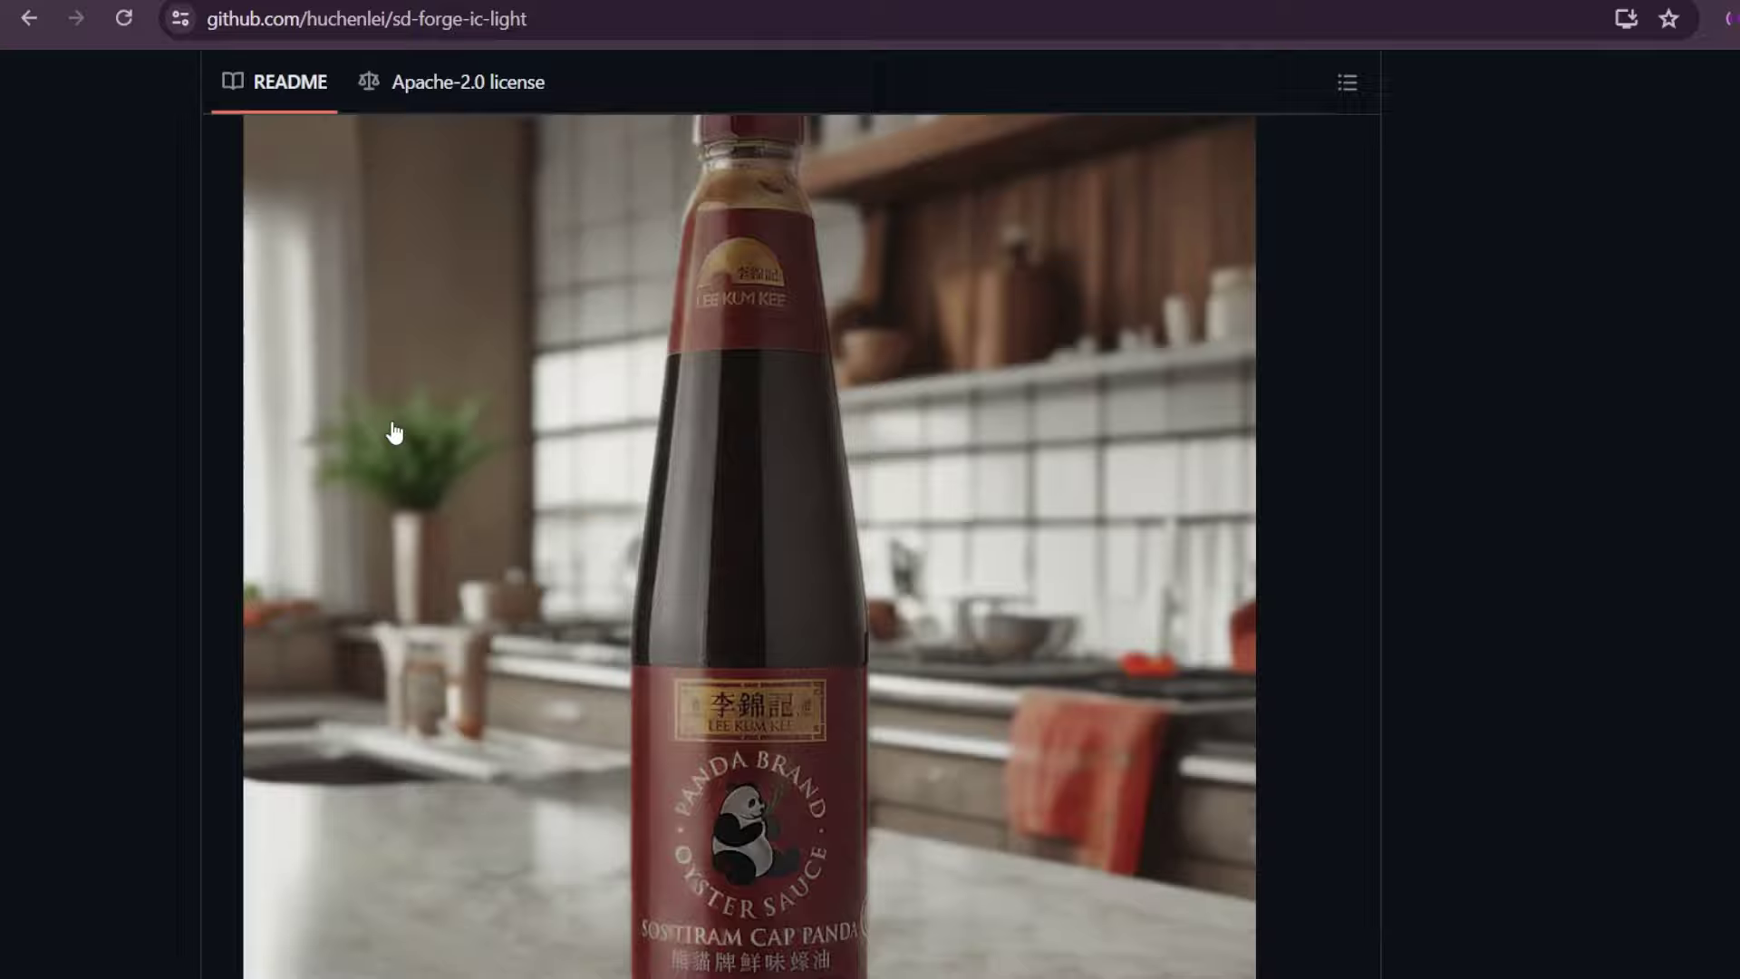
pyautogui.scroll(-3, 394, 433)
pyautogui.scroll(1, 395, 432)
pyautogui.scroll(4, 394, 432)
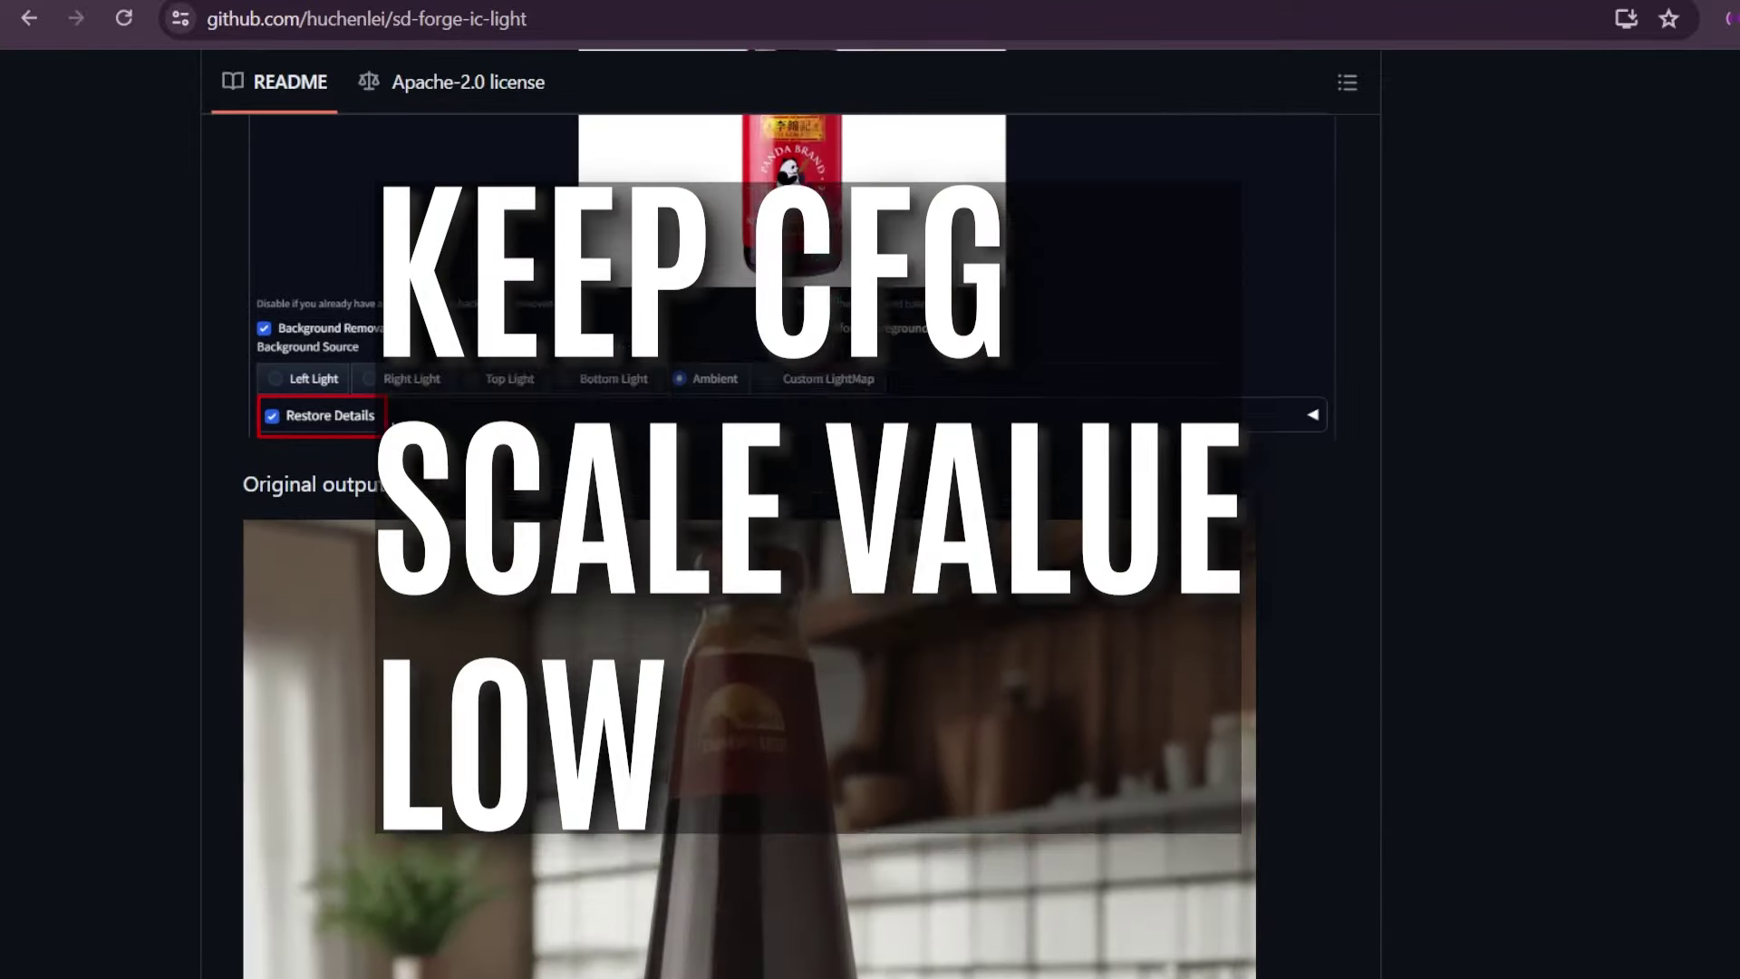
pyautogui.scroll(2, 785, 543)
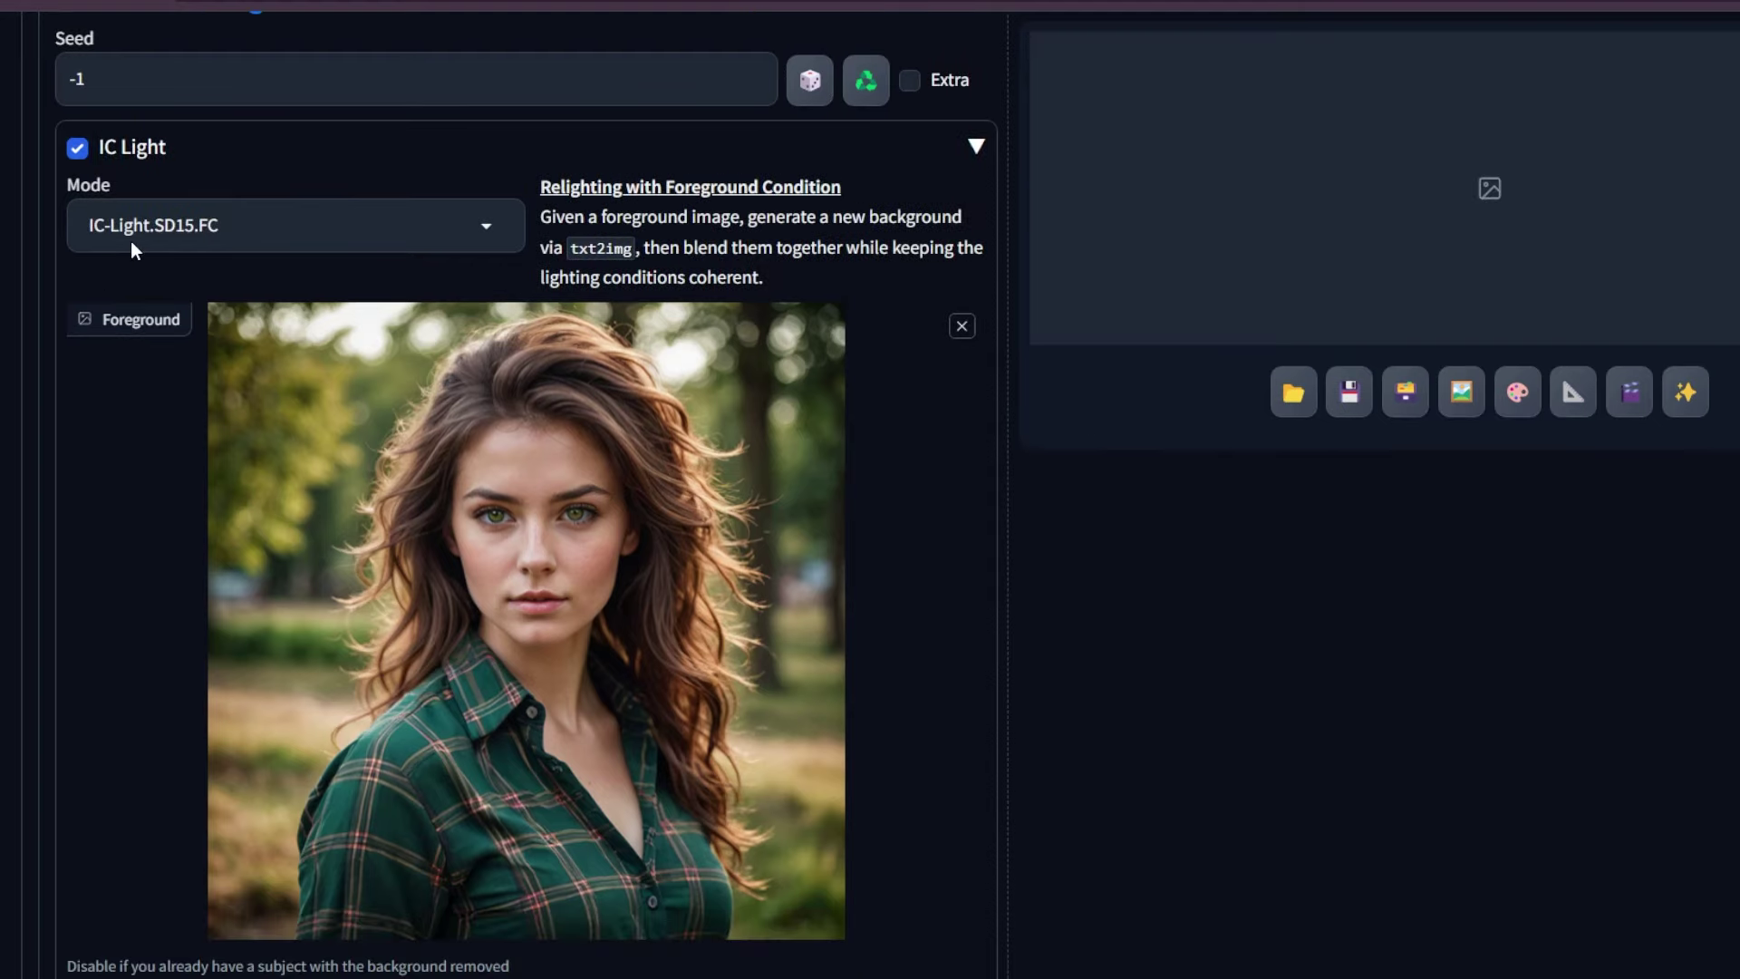
# Step: Set IC Light mode to IC-Light.SD15.FBC and load the sunset beach photo as background
pyautogui.click(131, 241)
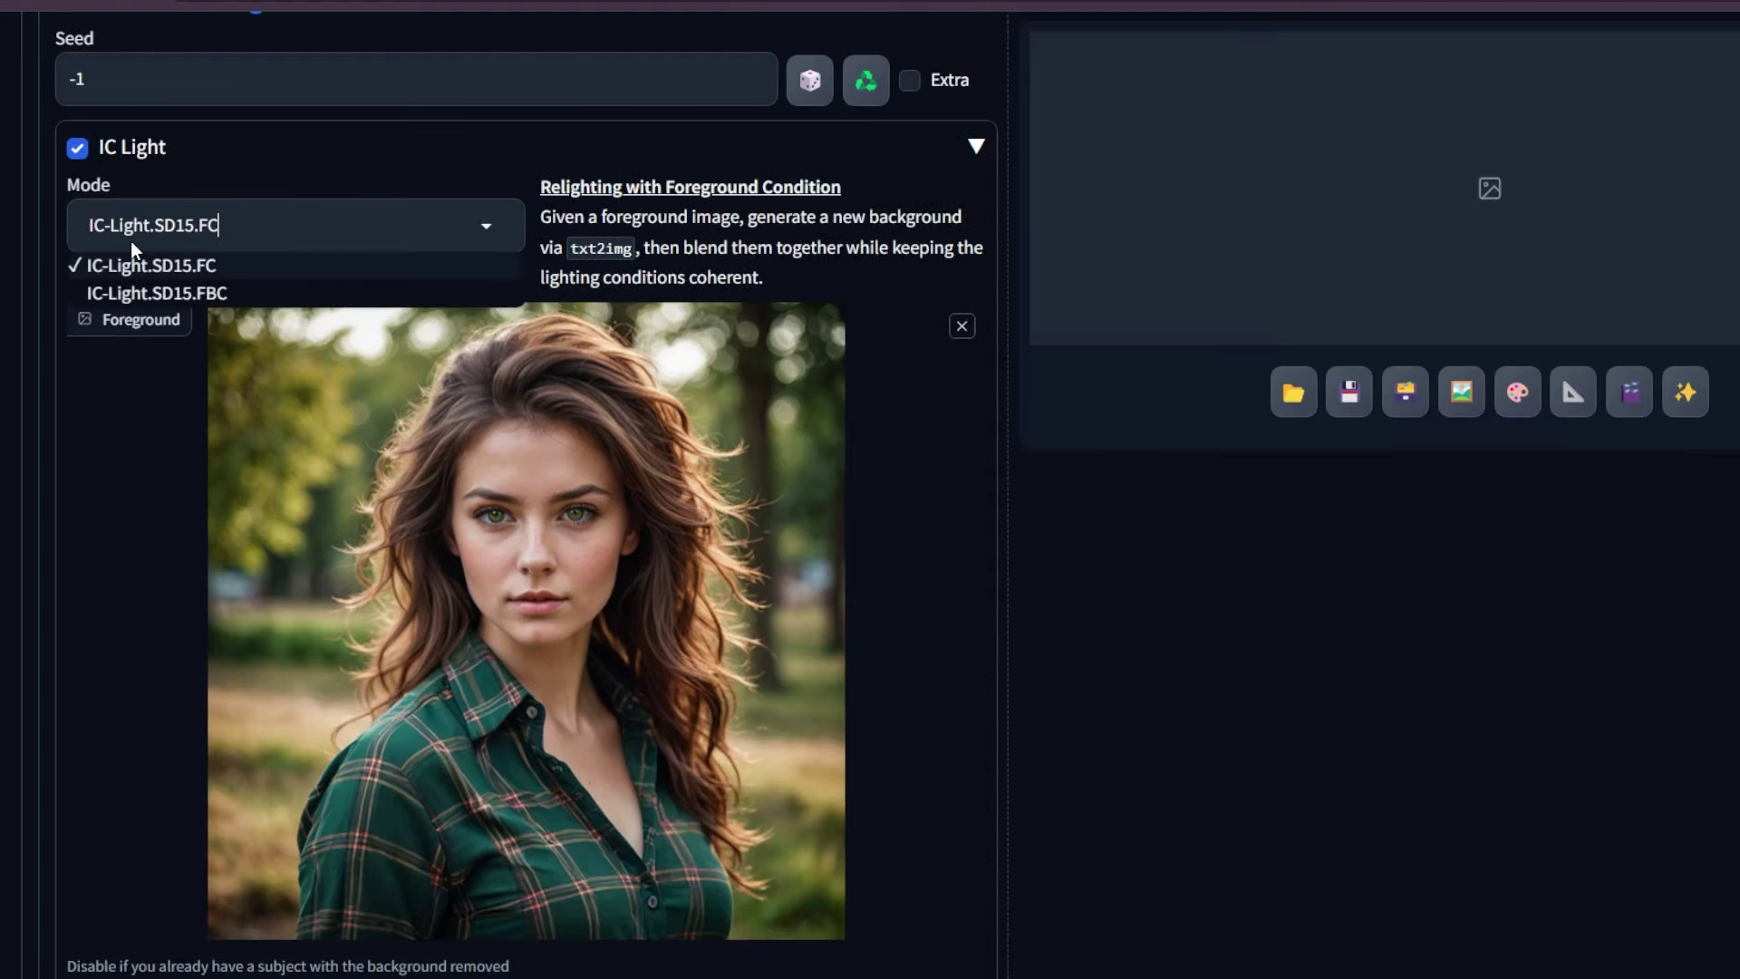
pyautogui.click(160, 294)
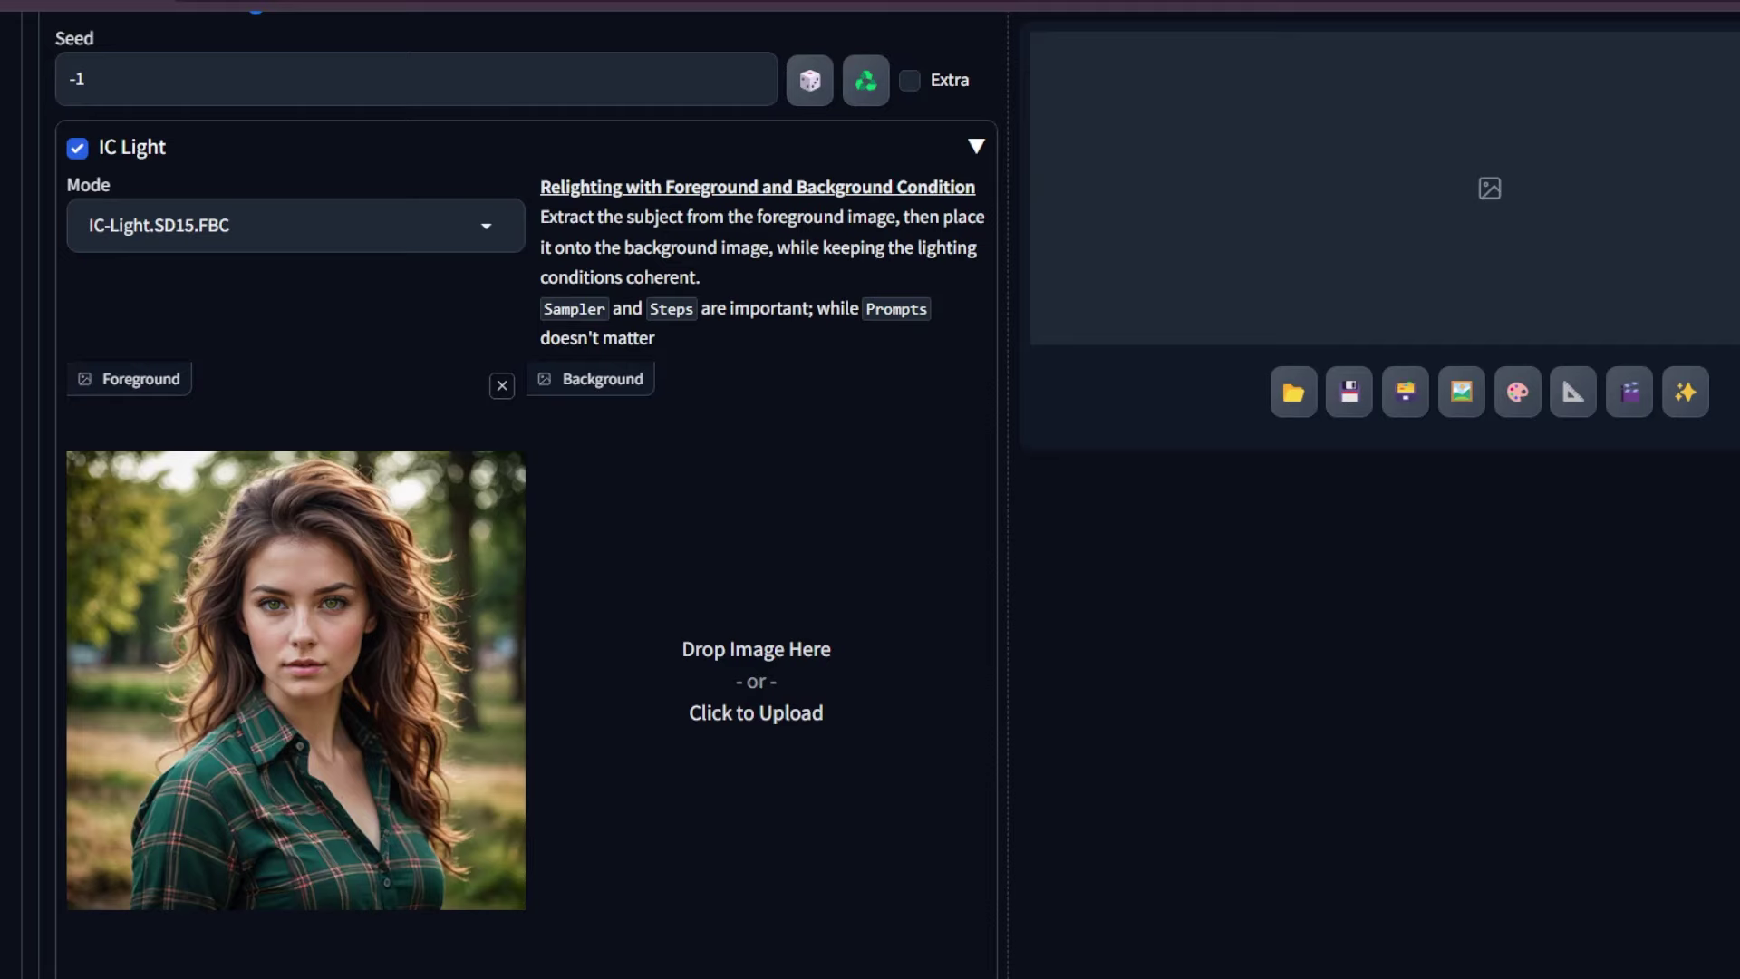
pyautogui.moveTo(536, 585); pyautogui.dragTo(542, 594)
pyautogui.scroll(-3, 1043, 562)
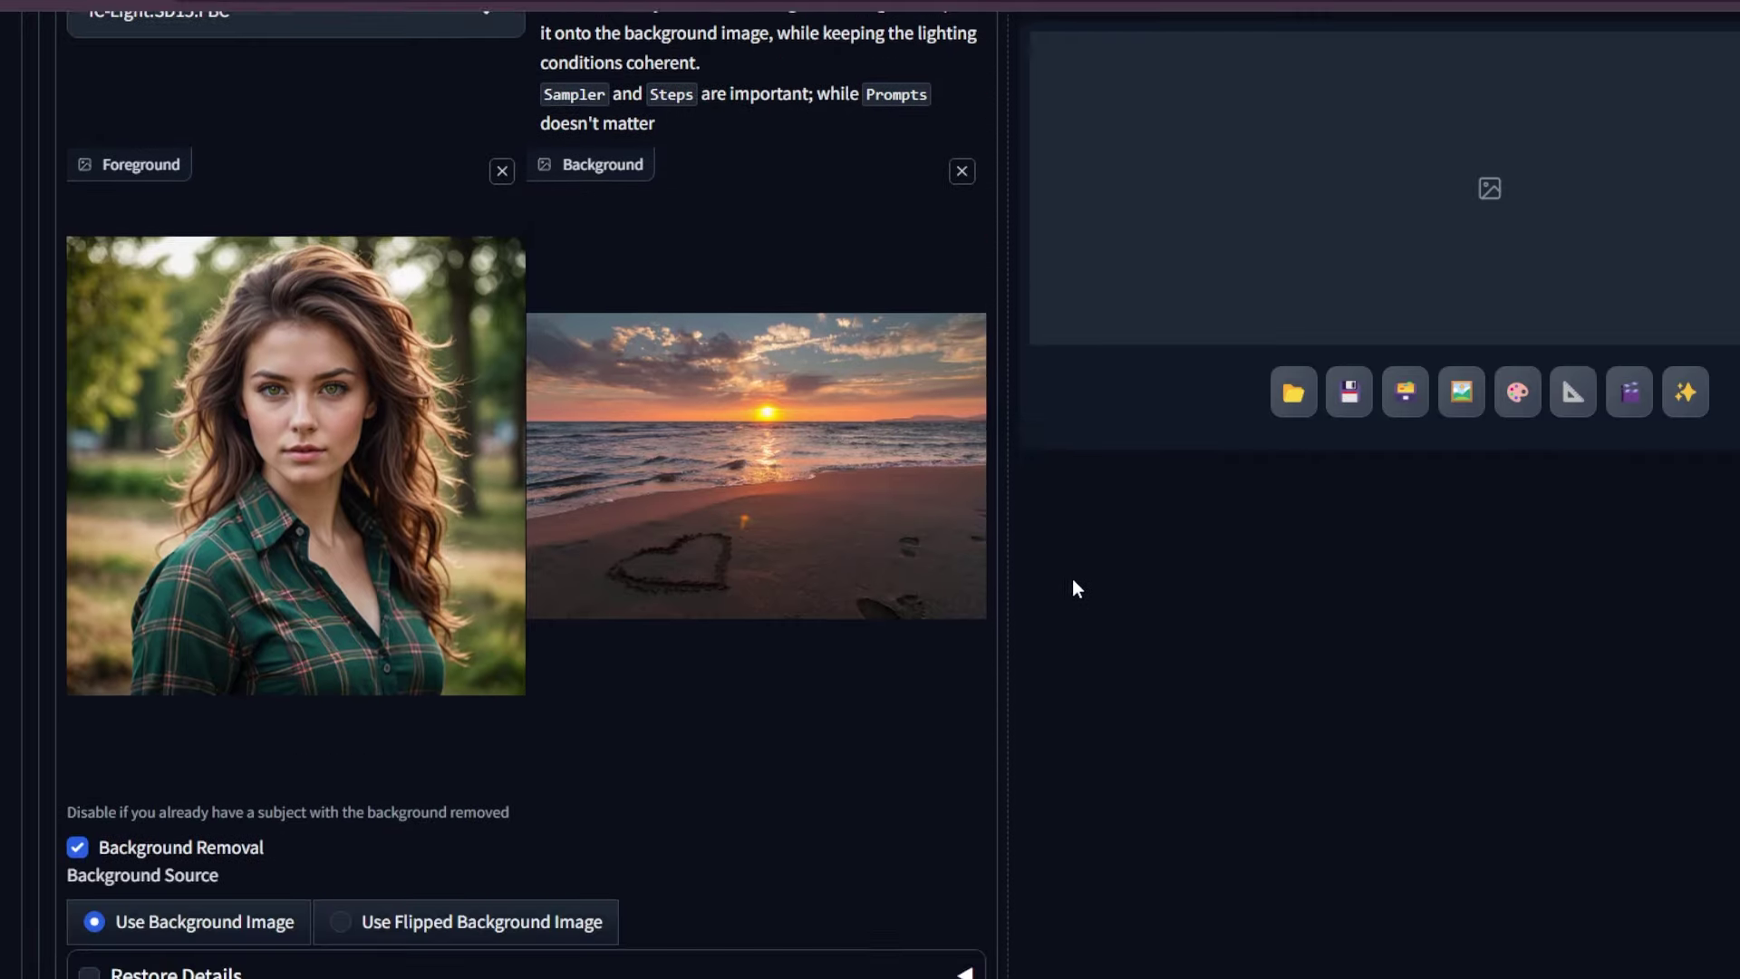
pyautogui.scroll(3, 1158, 578)
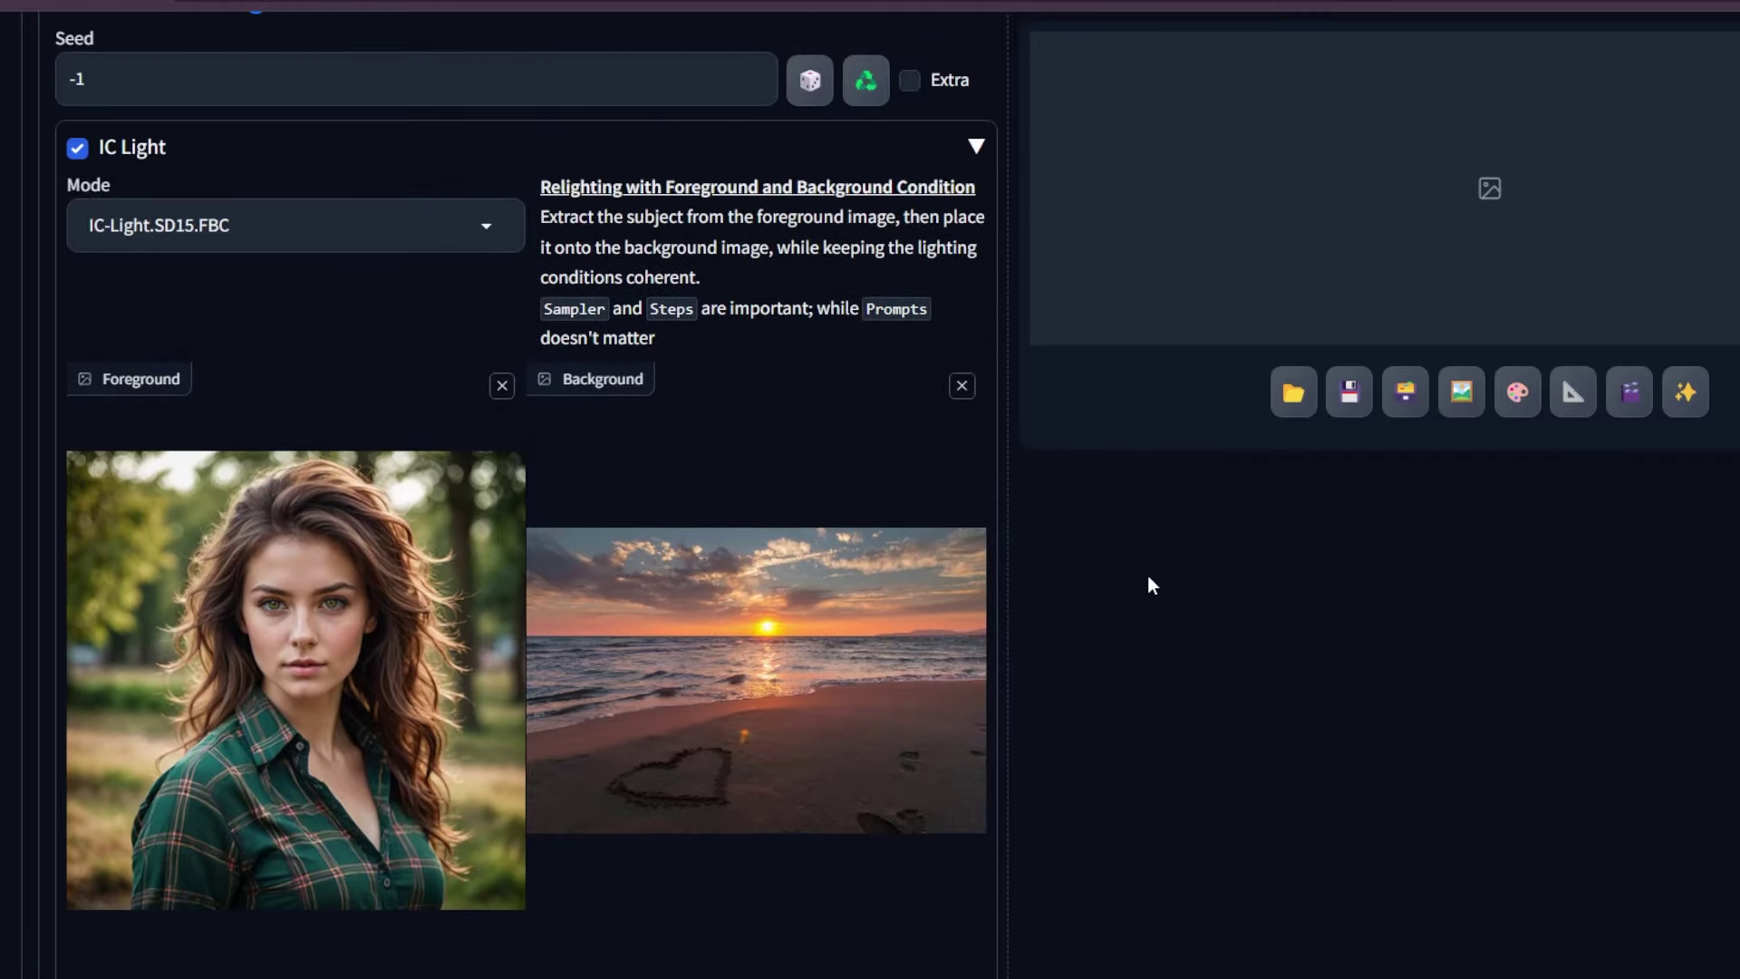
pyautogui.scroll(-3, 1147, 574)
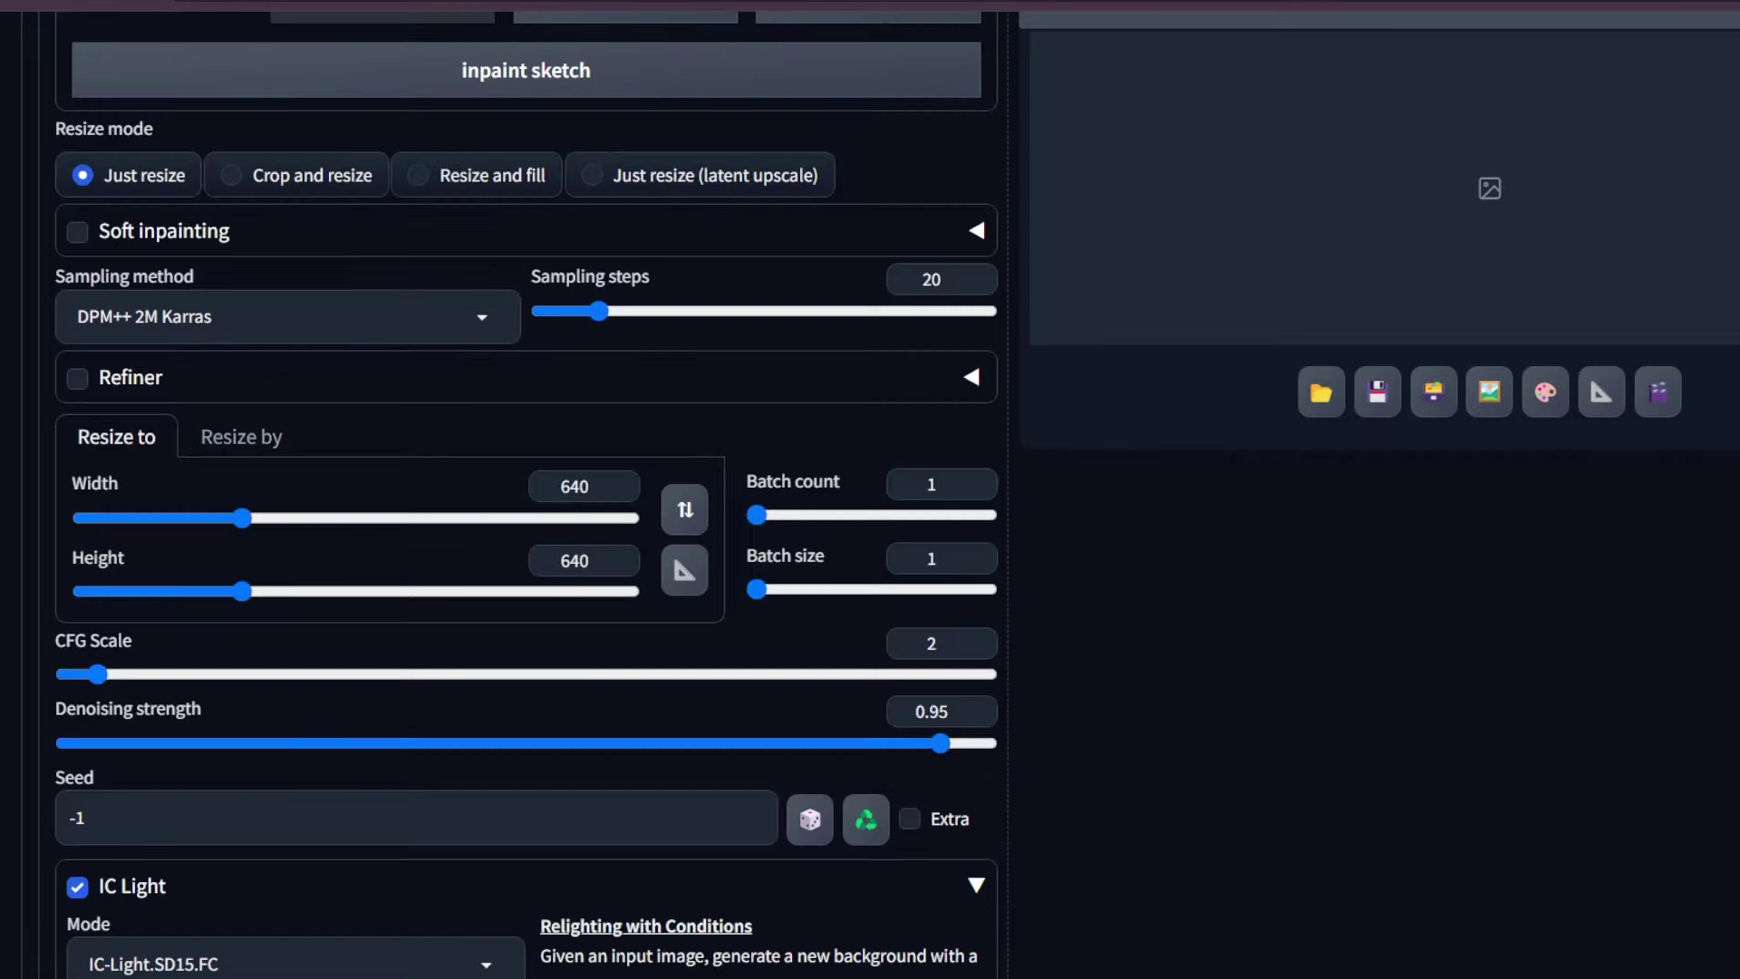
pyautogui.scroll(-2, 526, 495)
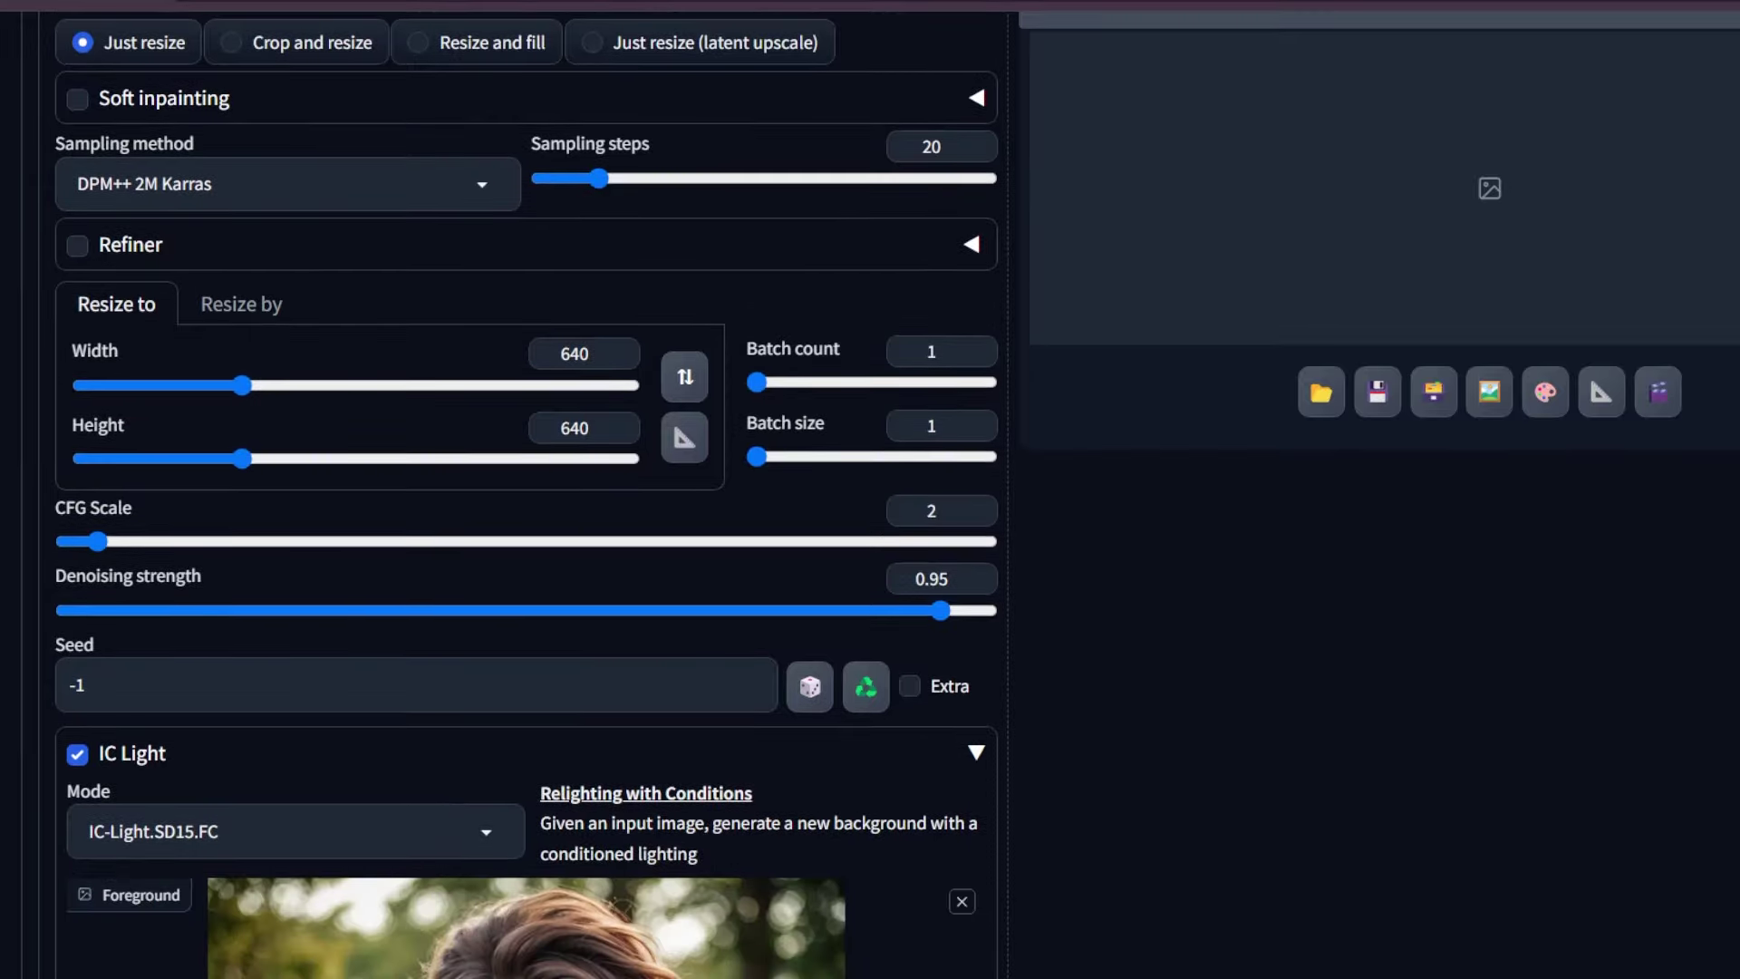
pyautogui.scroll(3, 526, 495)
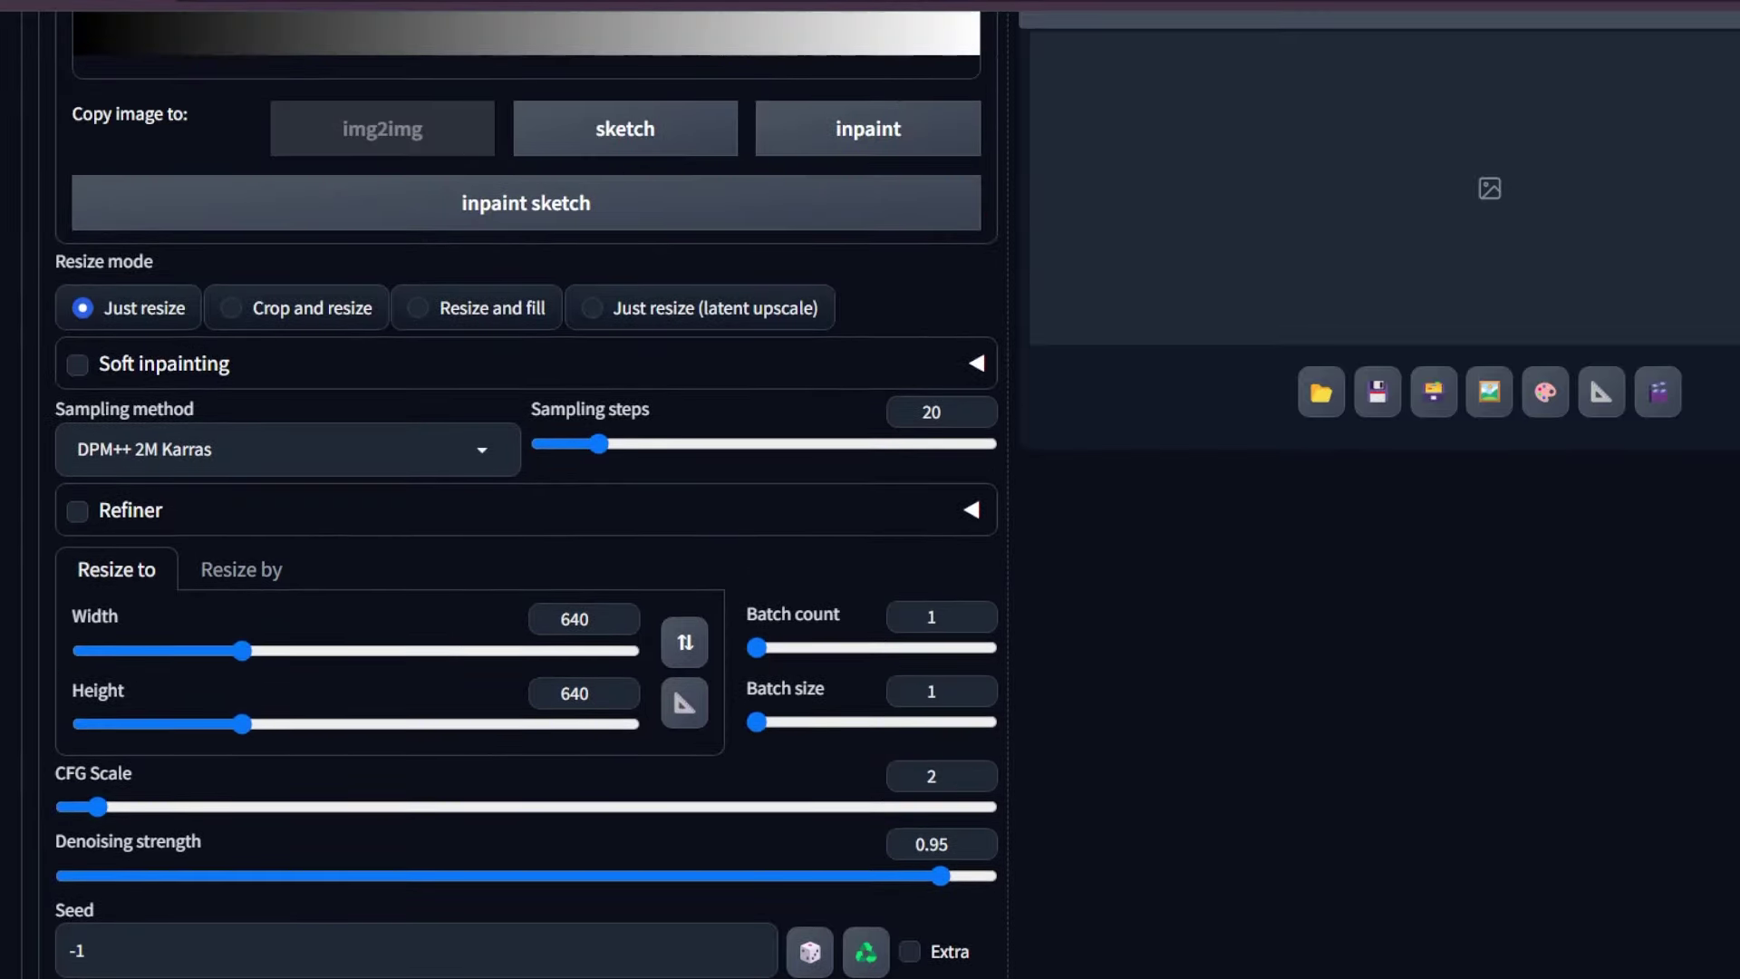
pyautogui.scroll(3, 525, 495)
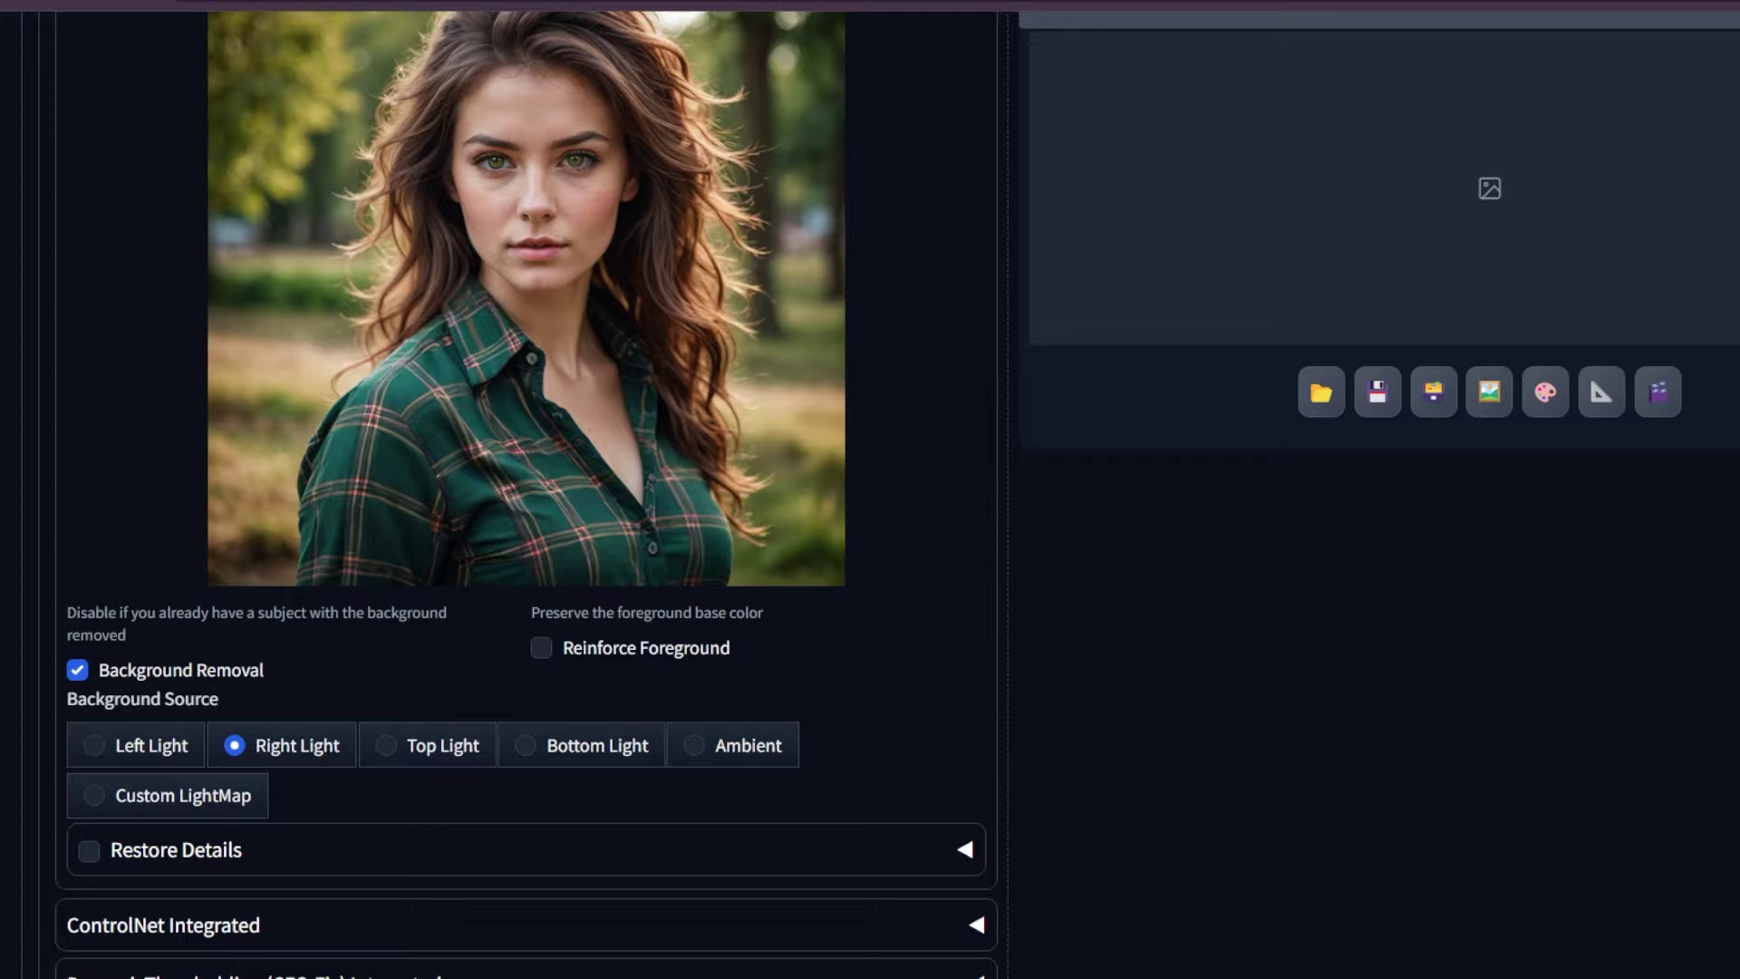
# Step: Scroll the img2img page while the 'a sunset on the beach' portrait generates
pyautogui.scroll(6, 870, 489)
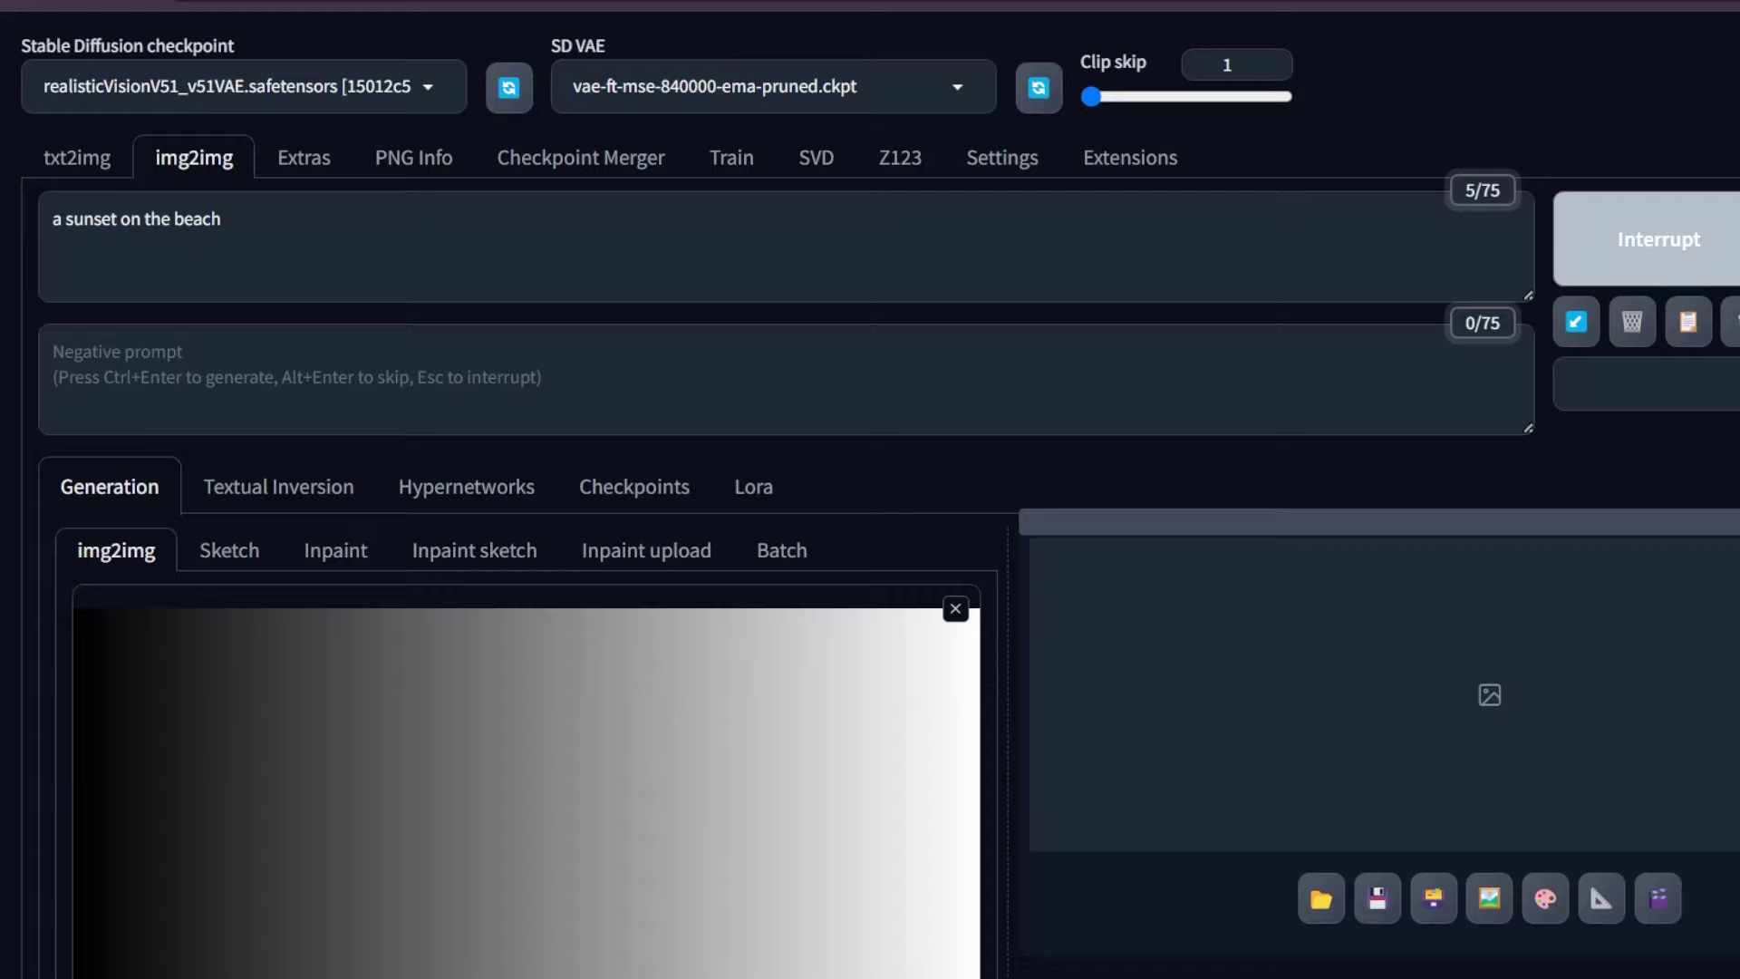
pyautogui.scroll(-6, 870, 489)
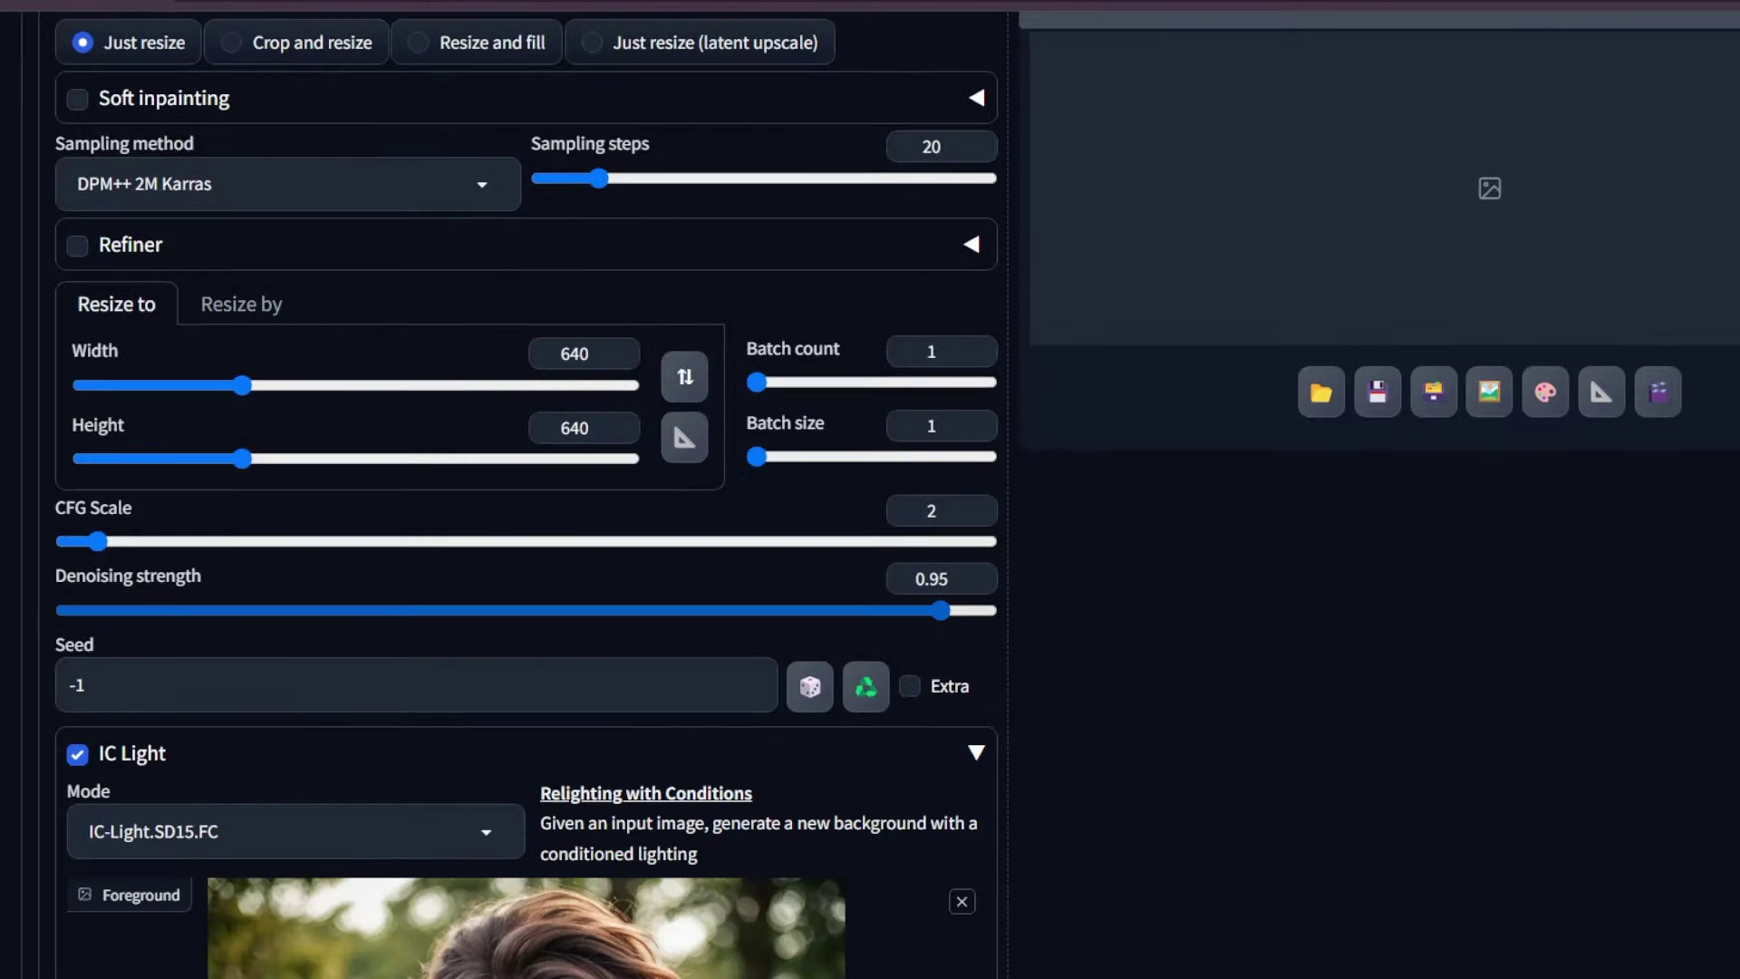
pyautogui.scroll(10, 526, 489)
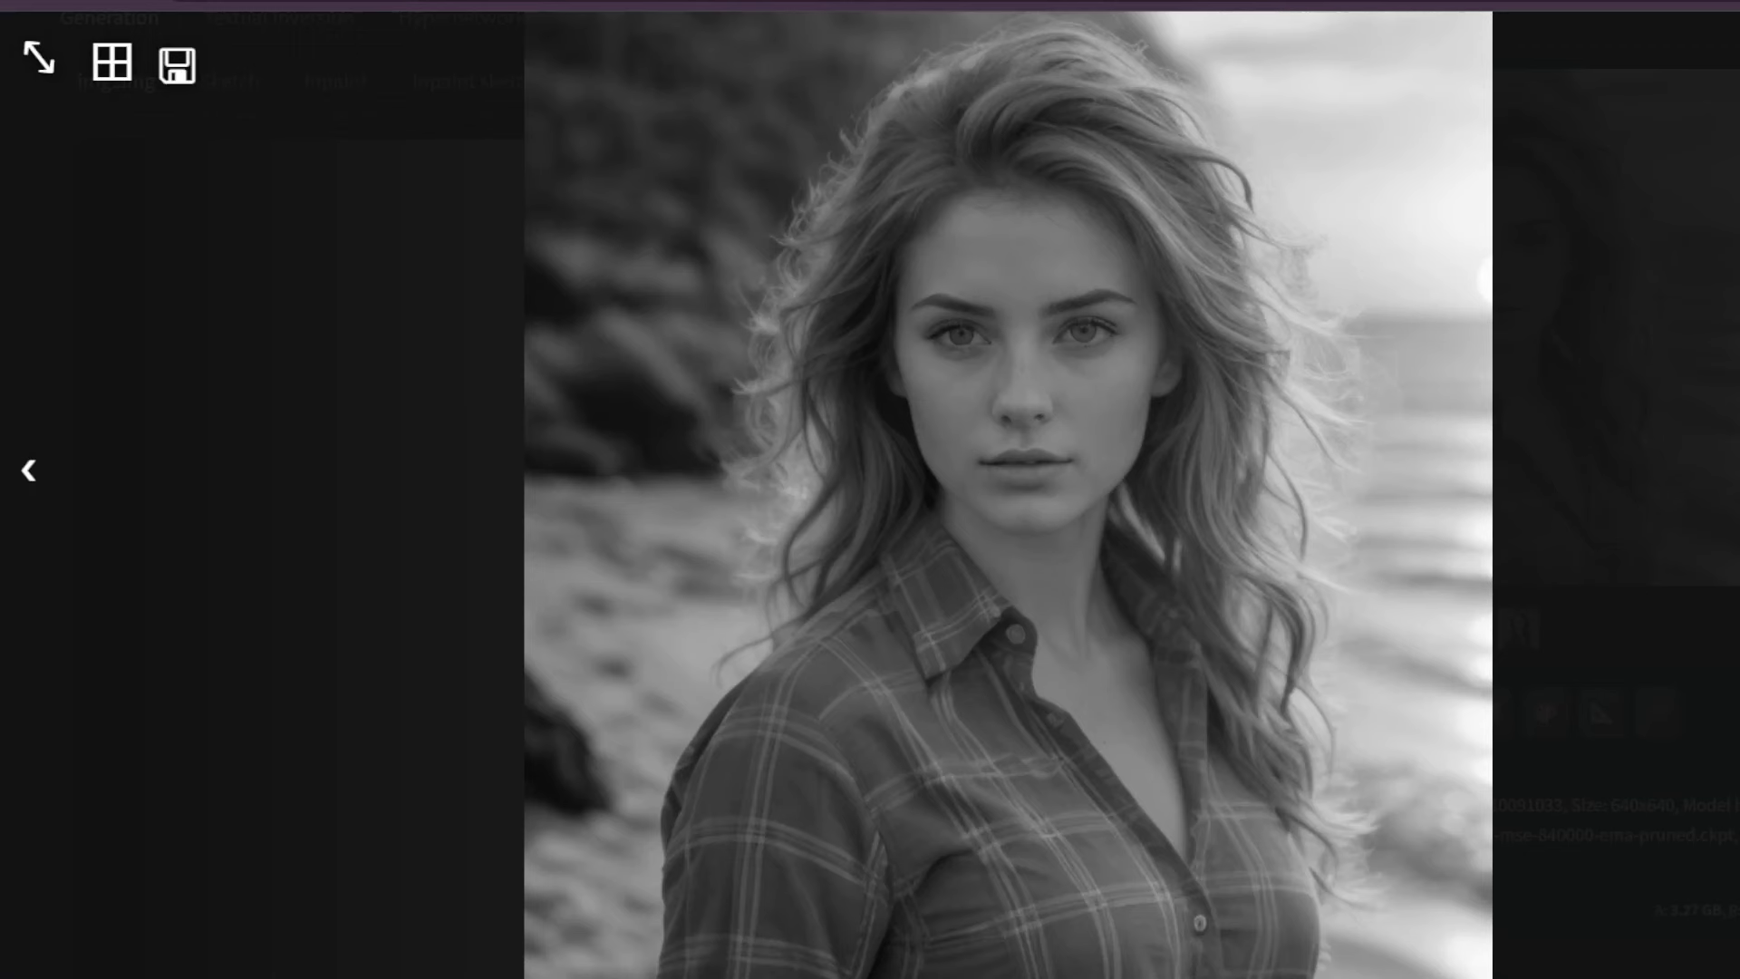
# Step: Close the preview and enable IC Light's Restore Details with Blur Radius 5
pyautogui.press('Escape')
pyautogui.scroll(-10, 526, 634)
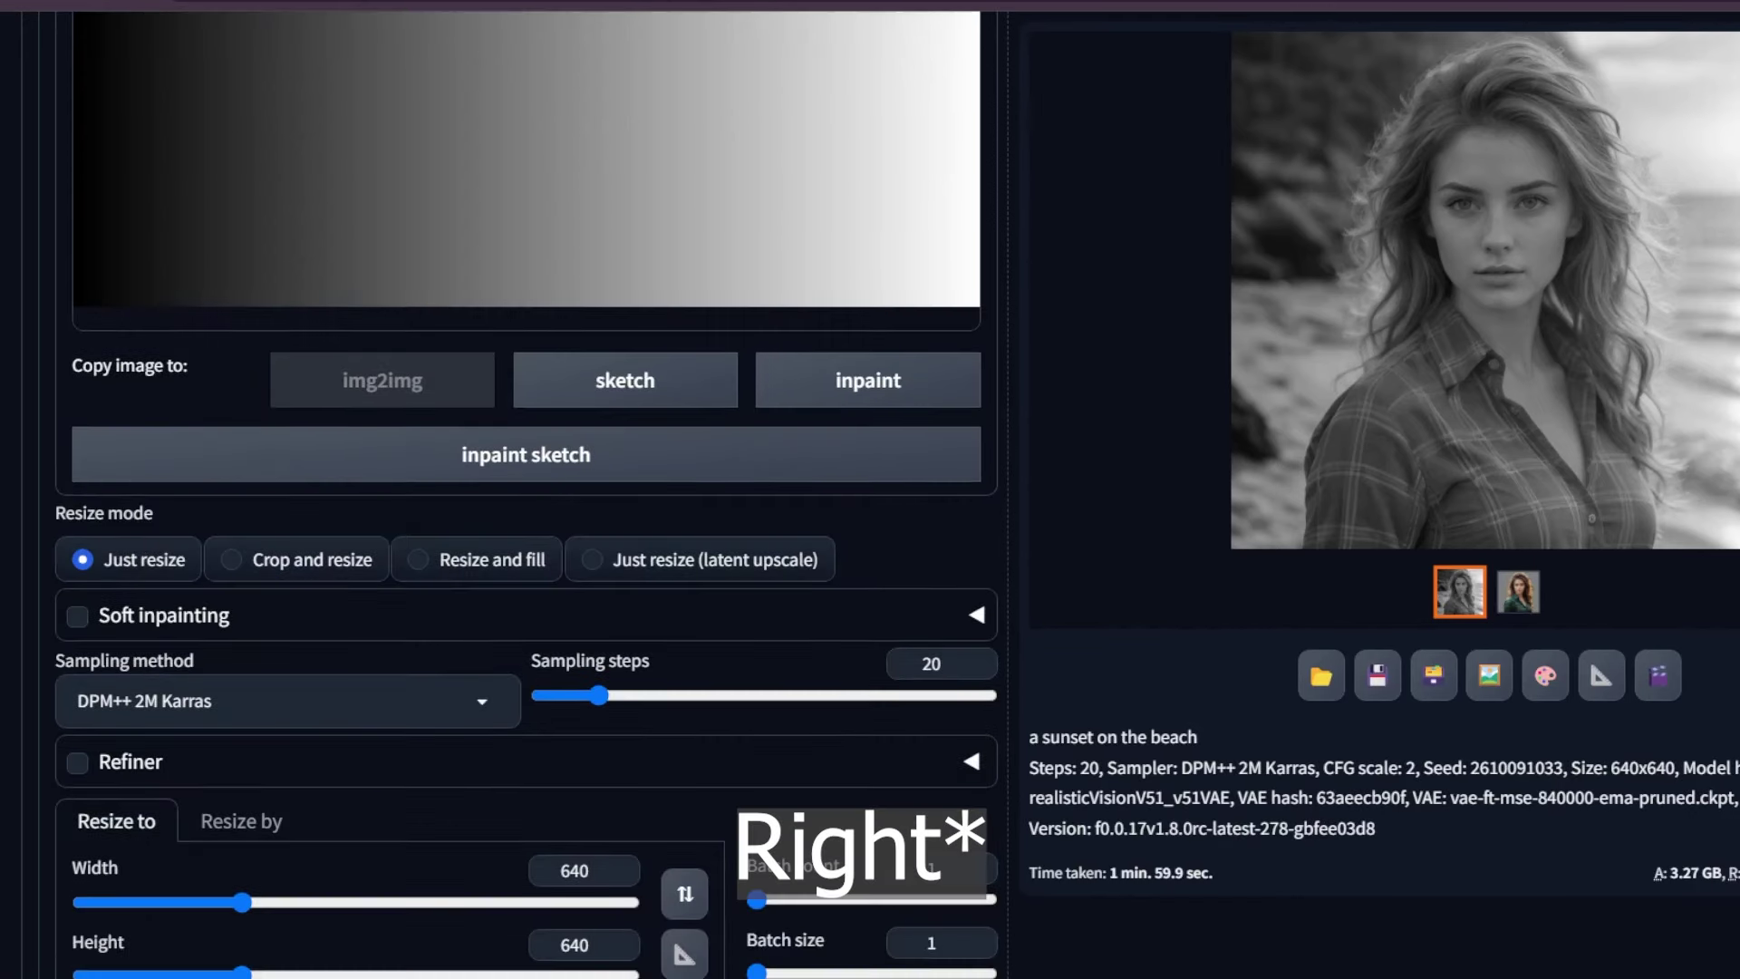
pyautogui.scroll(-5, 526, 489)
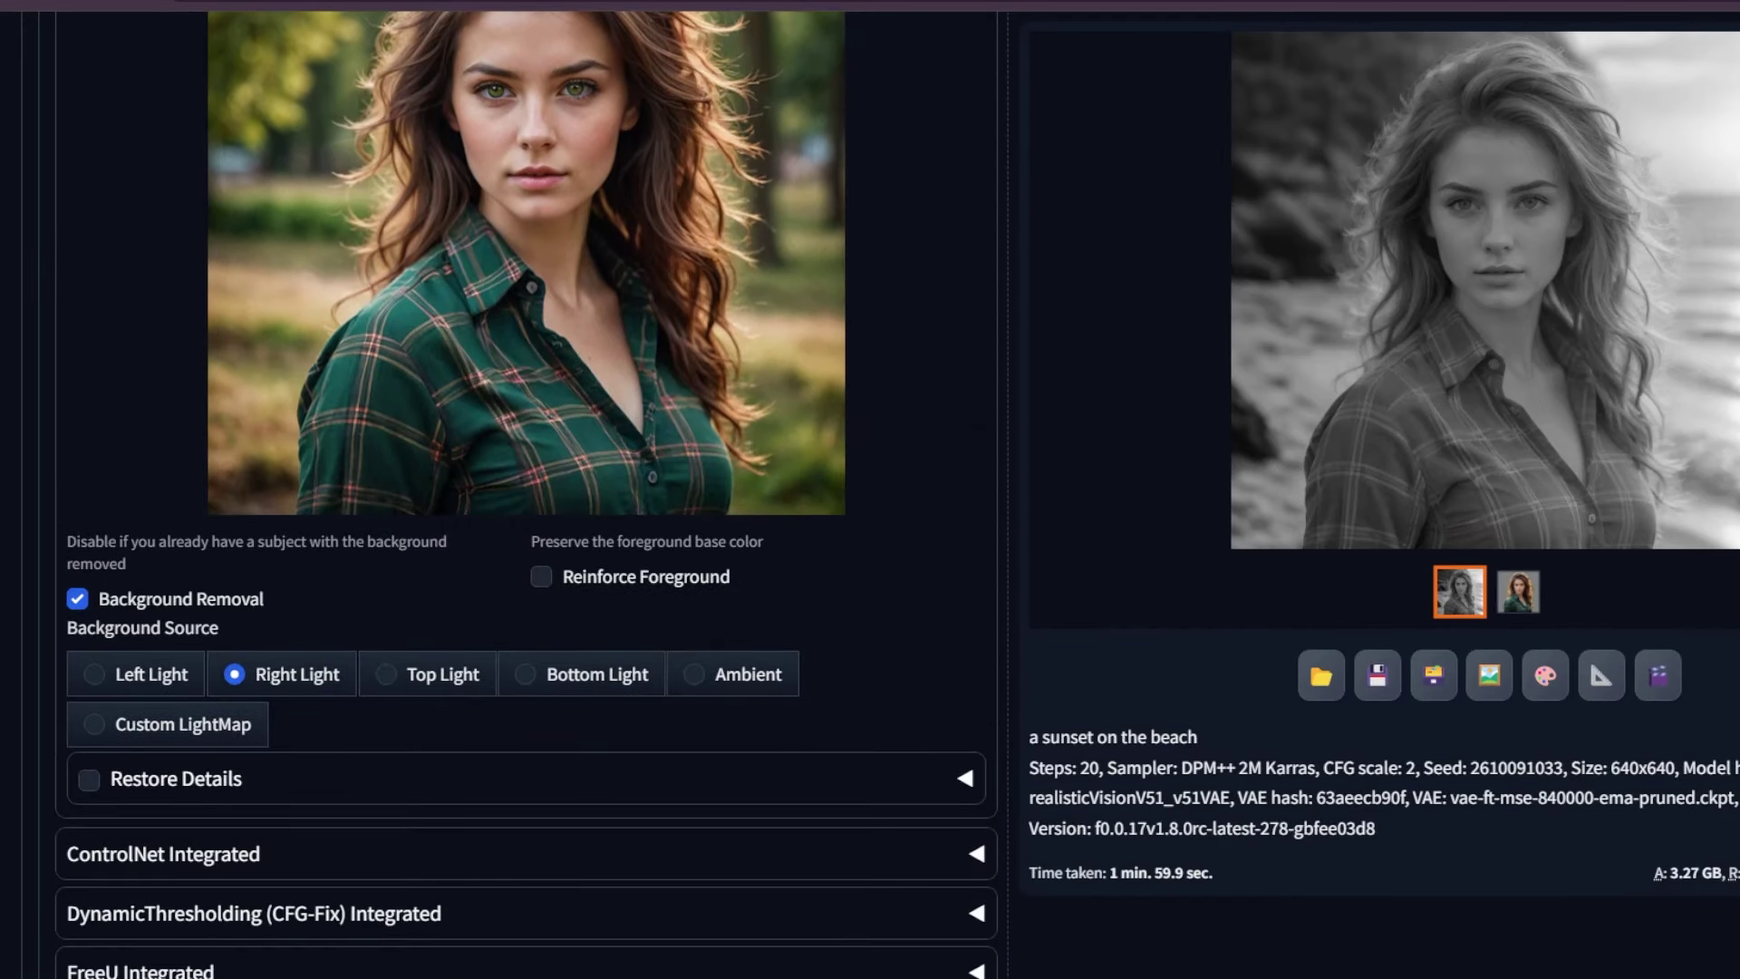
pyautogui.click(89, 779)
pyautogui.scroll(-4, 526, 489)
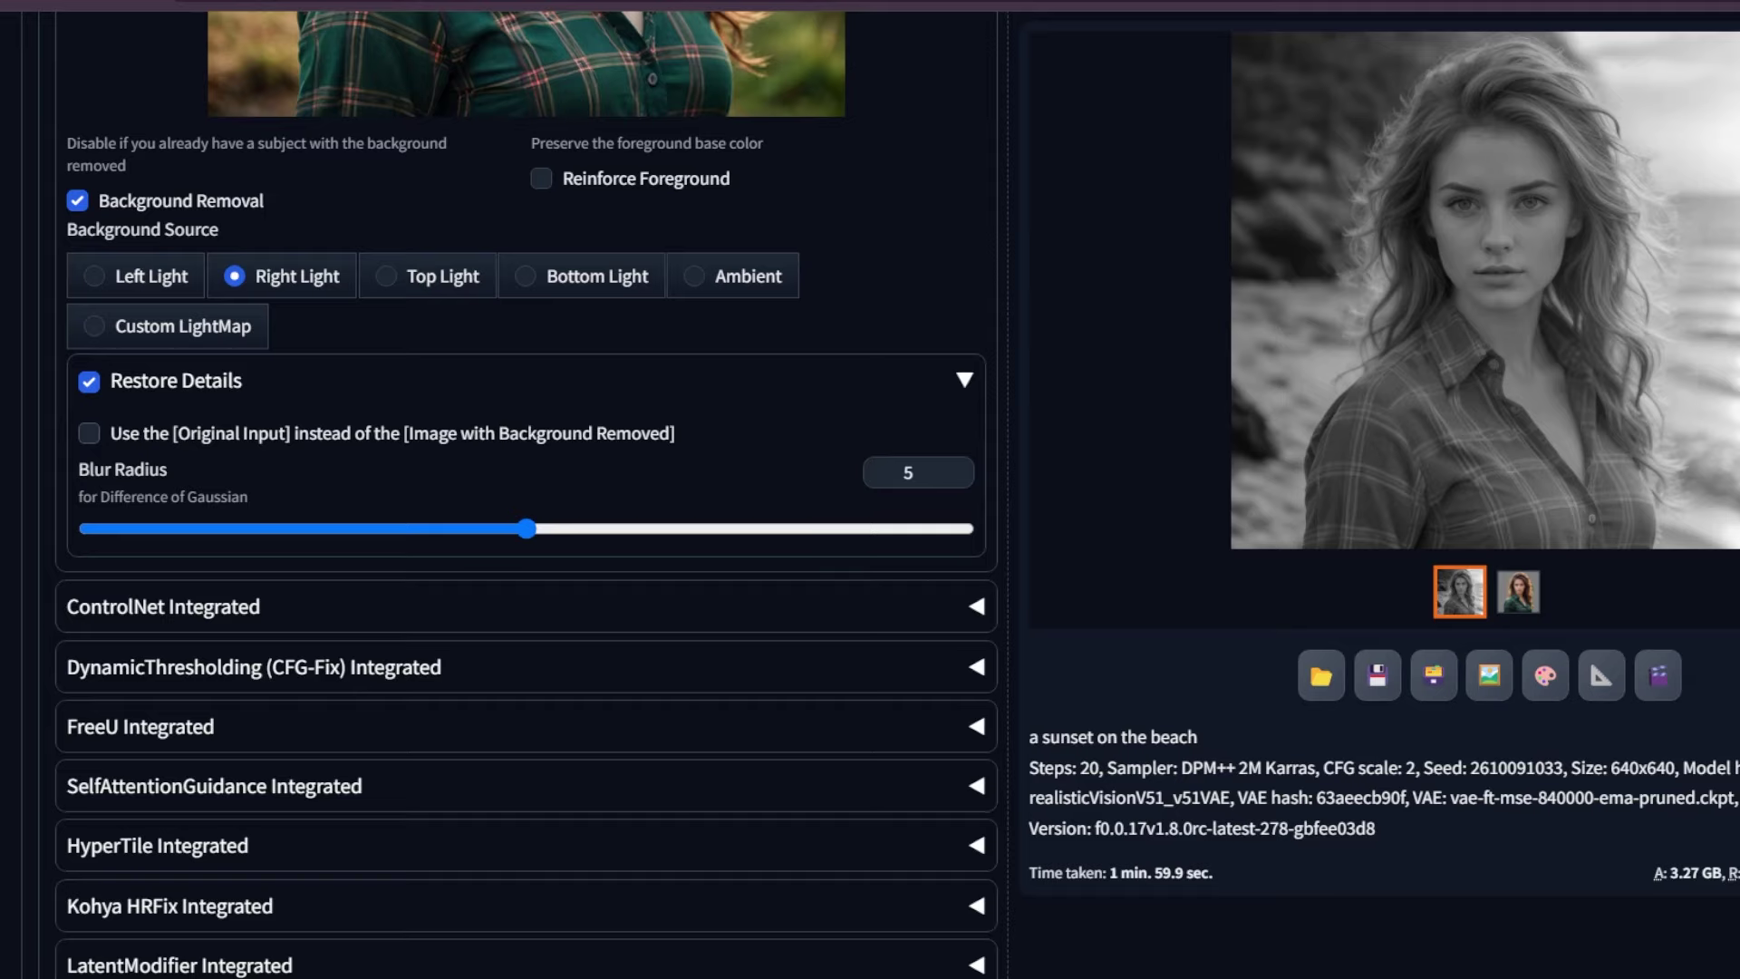
# Step: Enable Reinforce Foreground and view the resulting full-colour sunset portrait full-size
pyautogui.click(541, 179)
pyautogui.scroll(15, 526, 494)
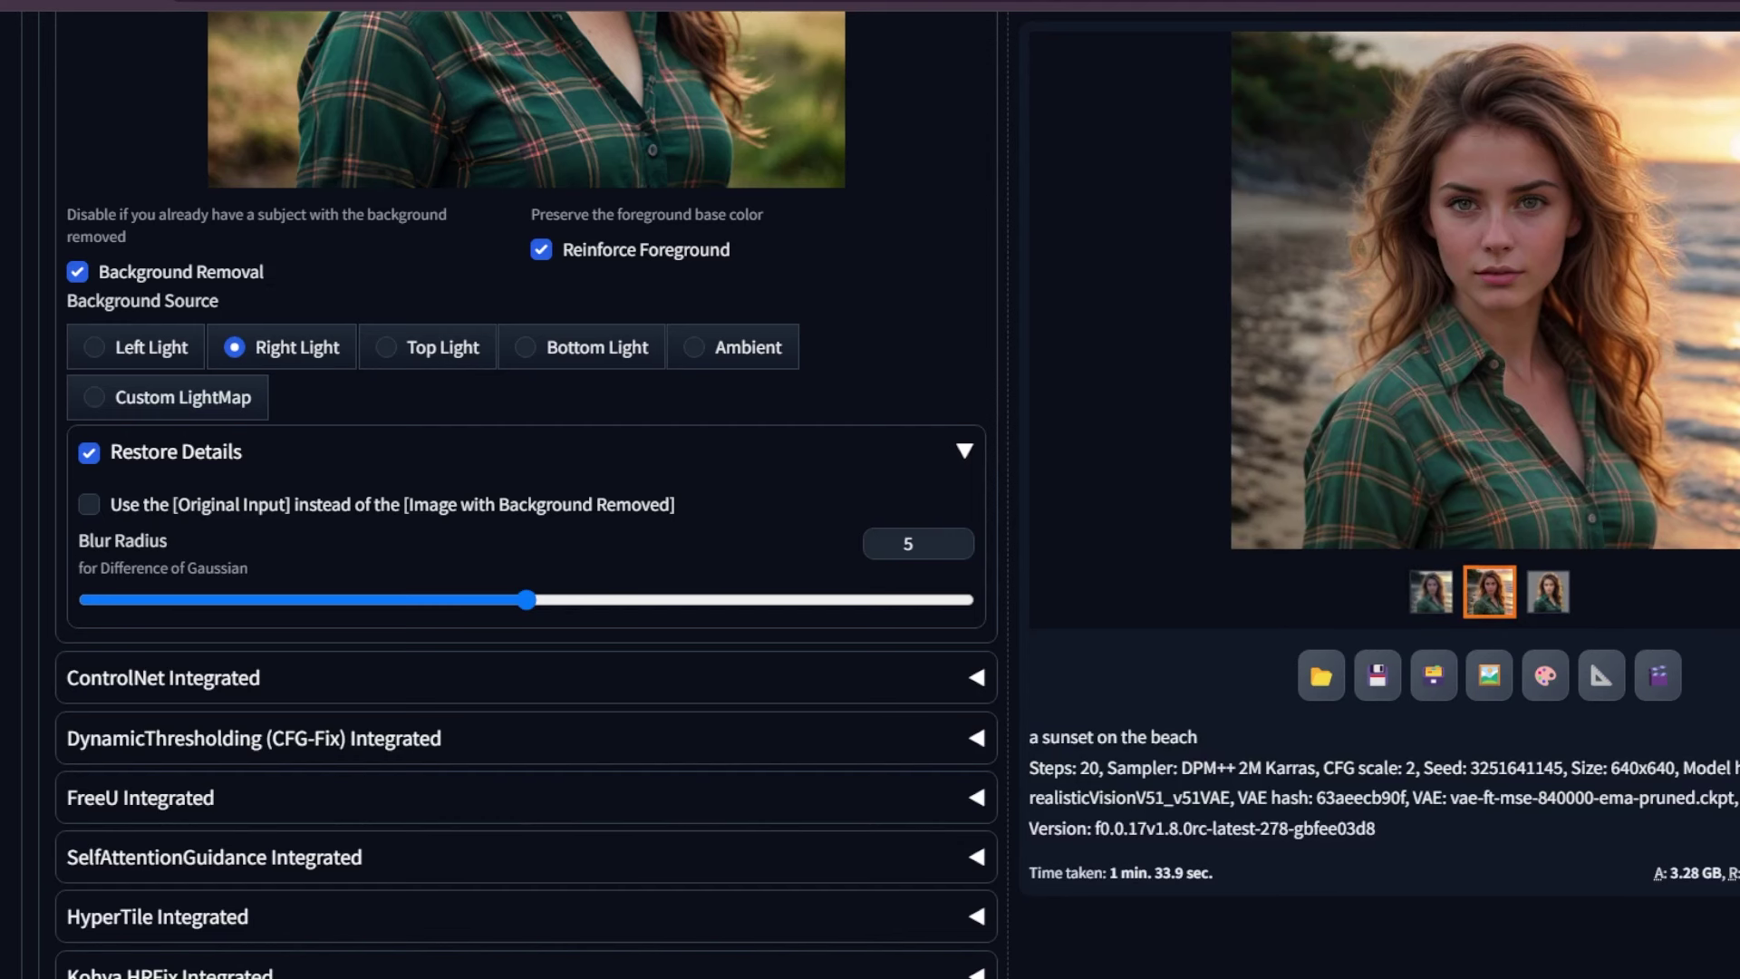
pyautogui.click(1489, 592)
pyautogui.click(1486, 290)
pyautogui.press('Escape')
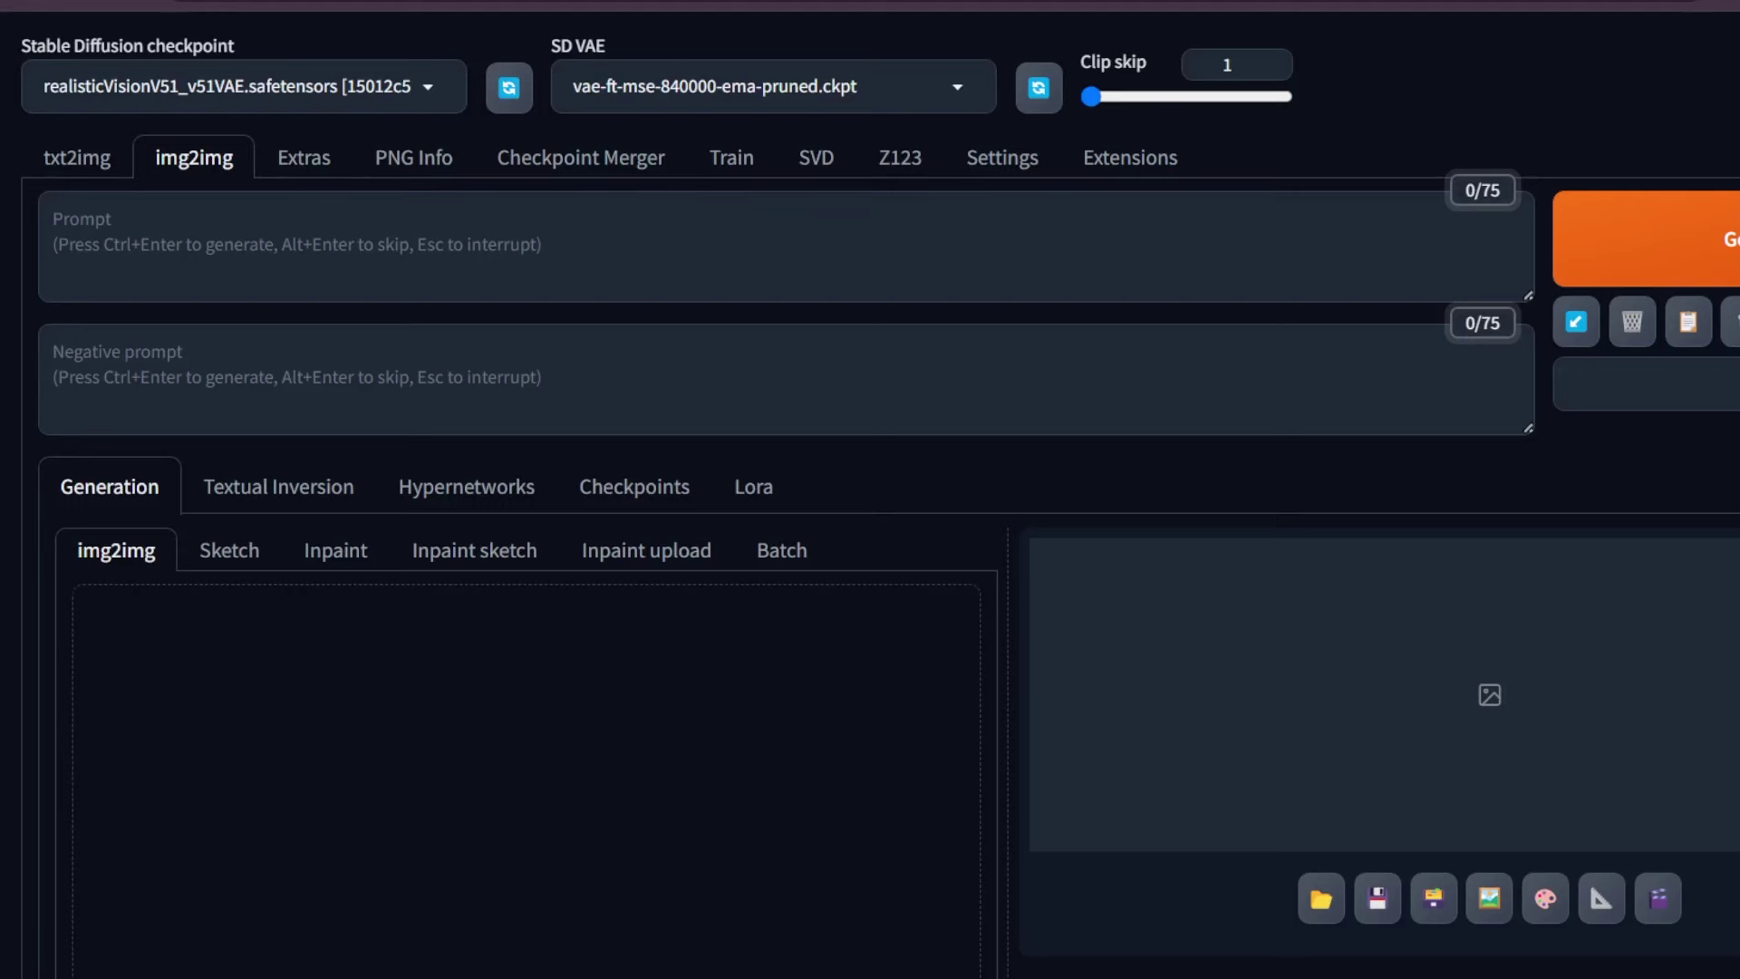
# Step: Open the txt2img tab and scroll down to its IC Light section
pyautogui.click(35, 159)
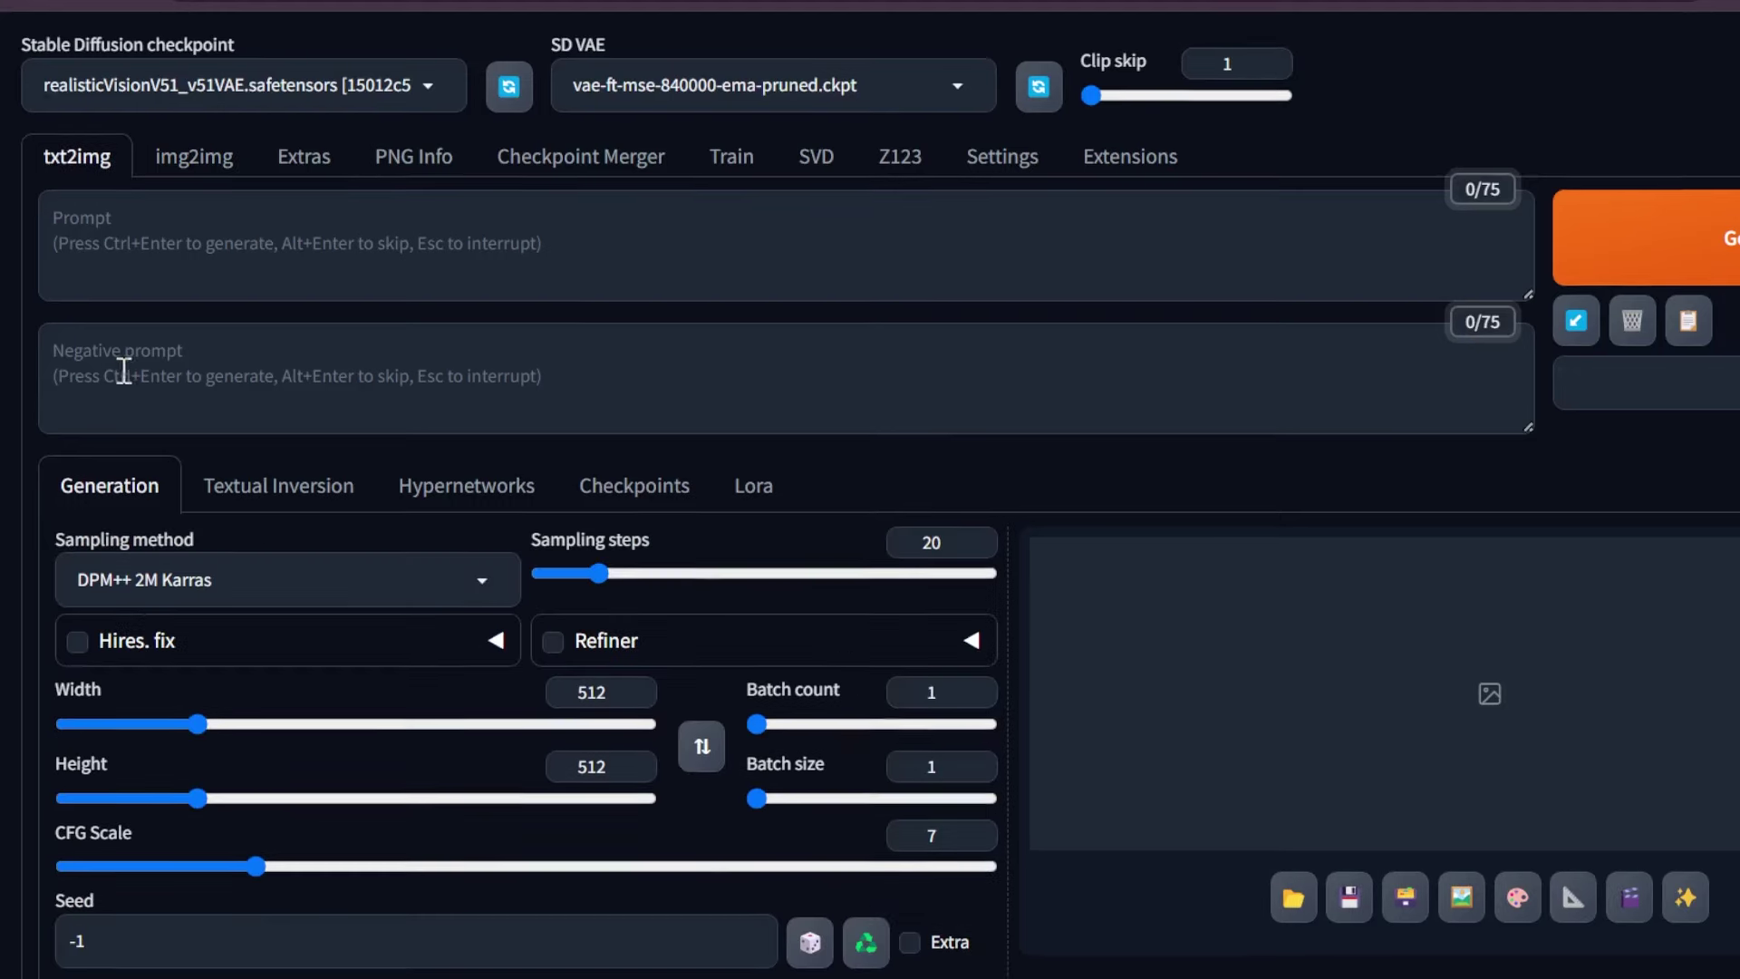
pyautogui.scroll(-5, 126, 373)
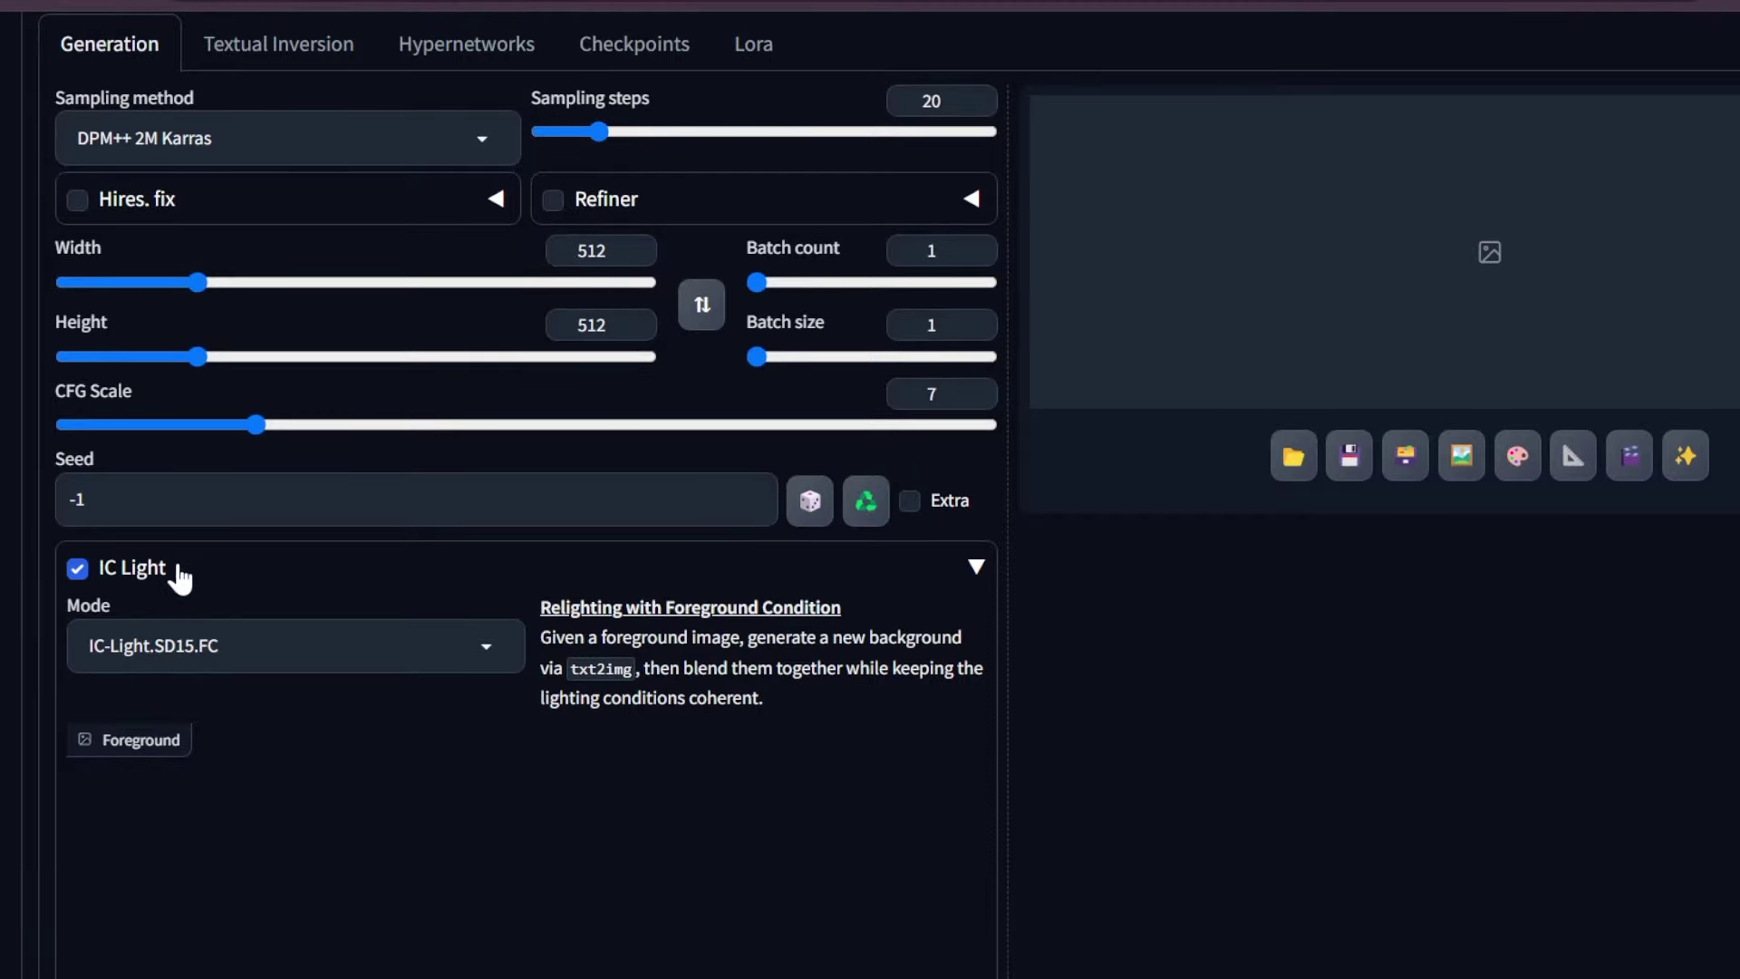
pyautogui.scroll(-10, 390, 598)
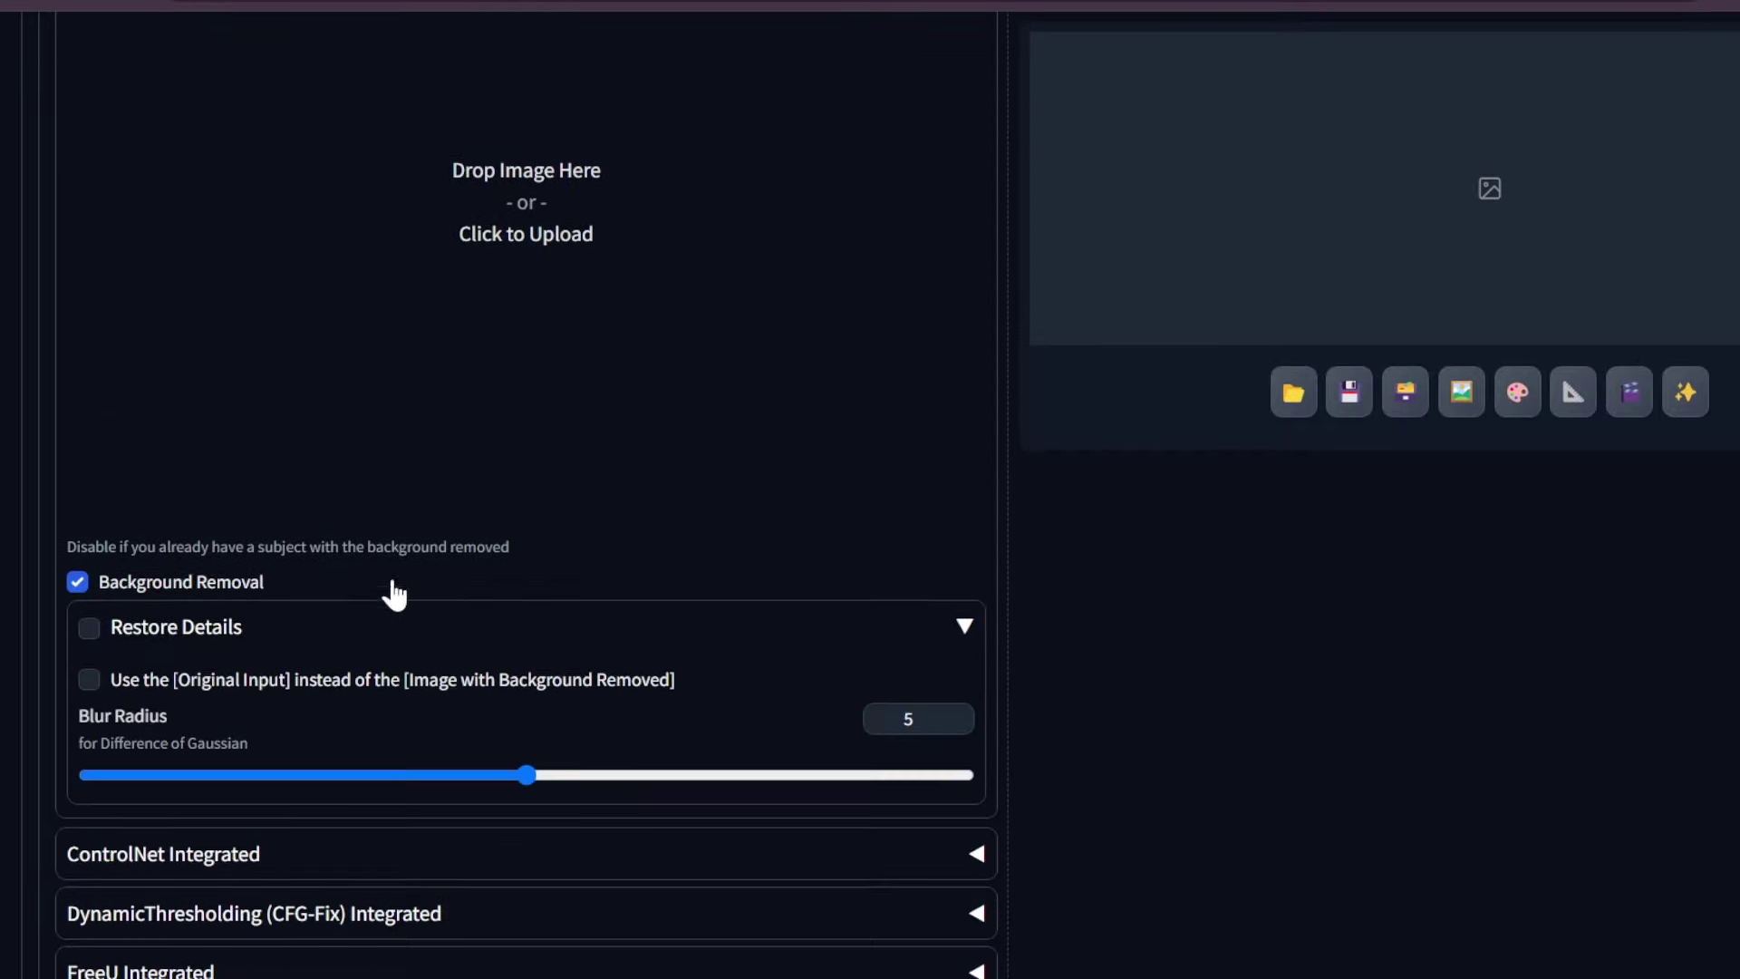
pyautogui.scroll(-3, 395, 593)
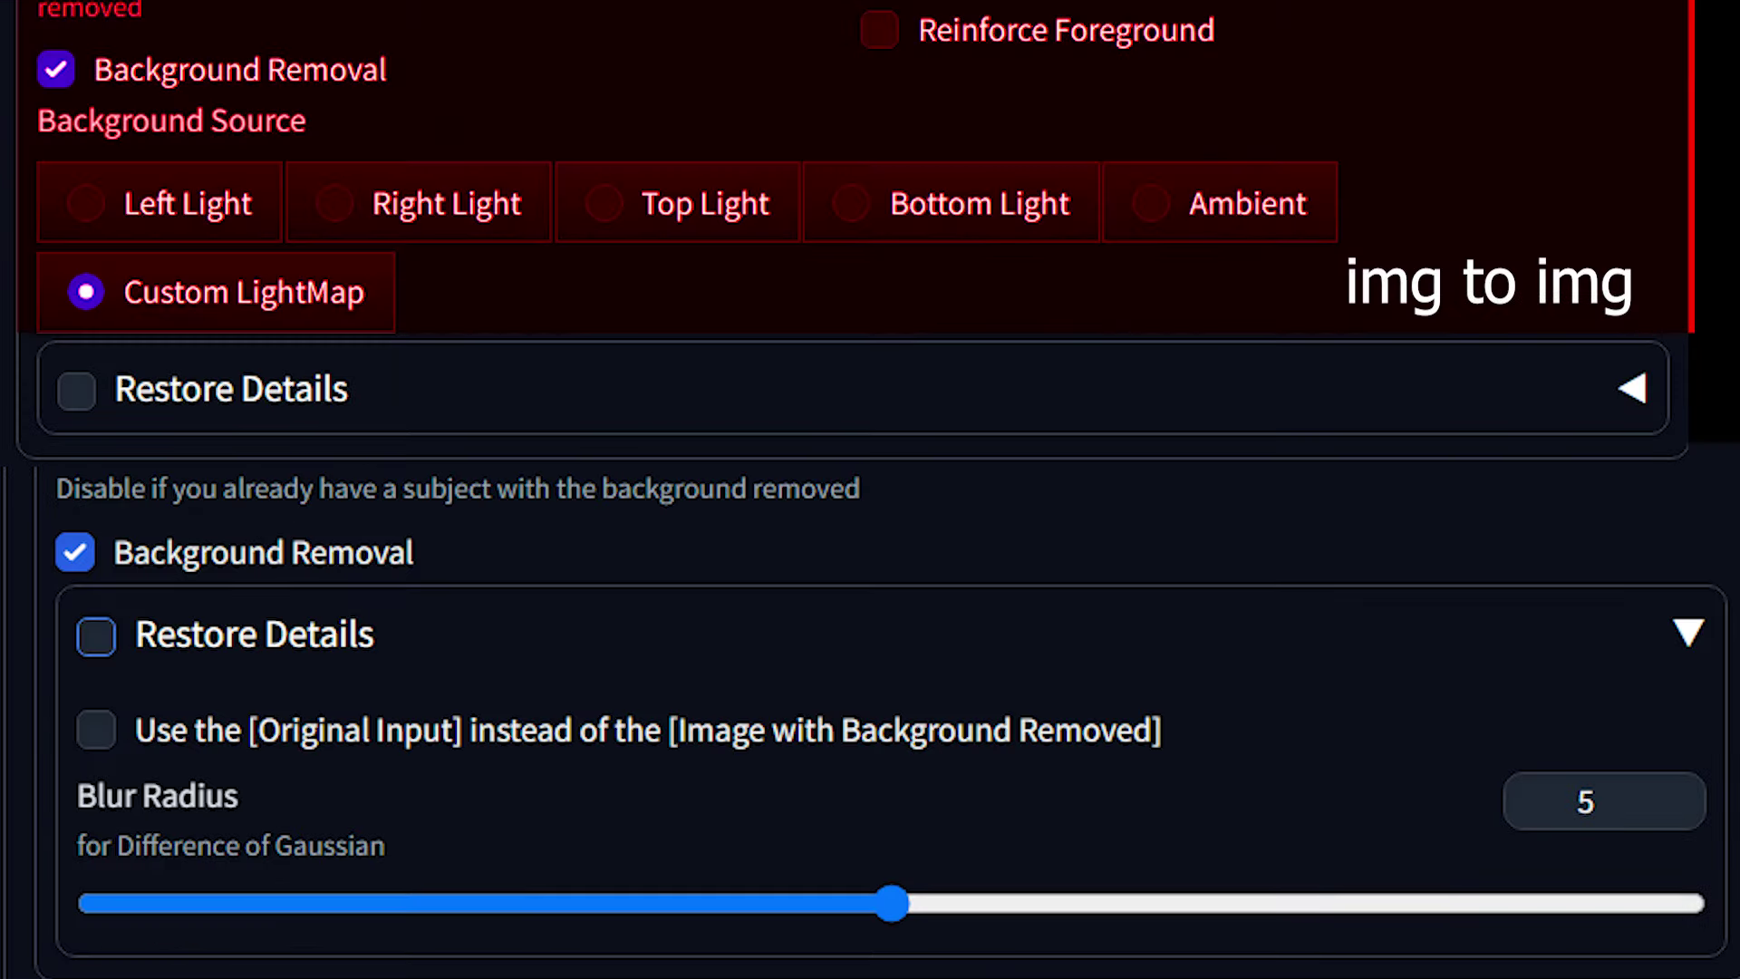